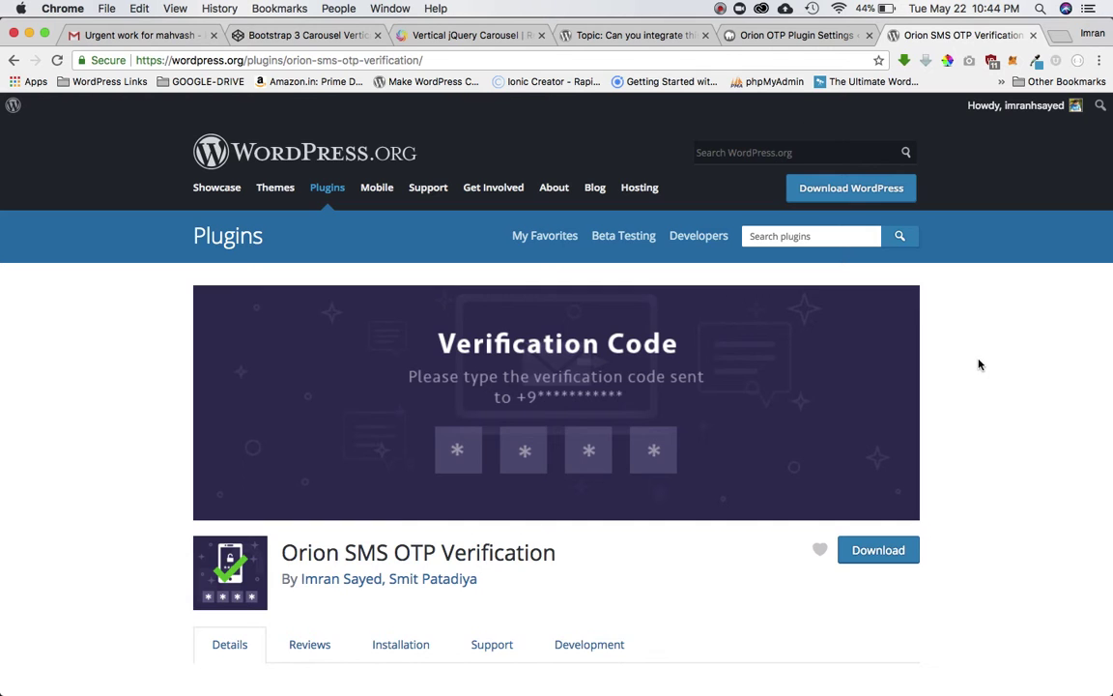
- Look through the Orion SMS OTP Verification plugin page on WordPress.org, including its description and demo videos
scroll(979, 364, down, 7)
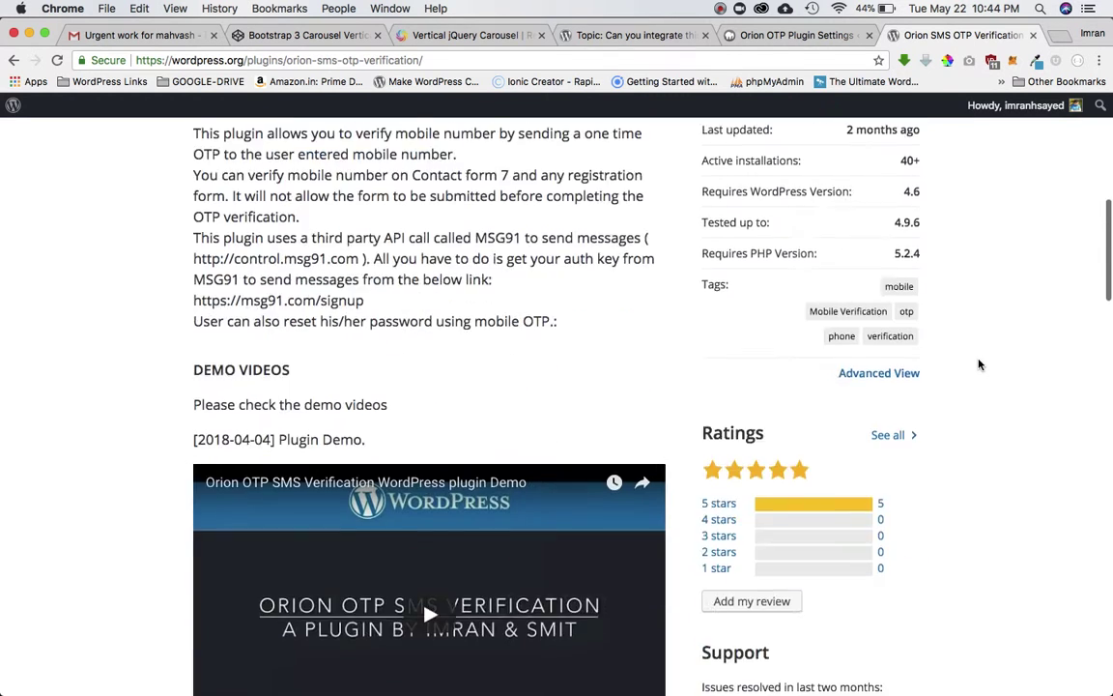
scroll(978, 364, down, 12)
scroll(978, 364, up, 19)
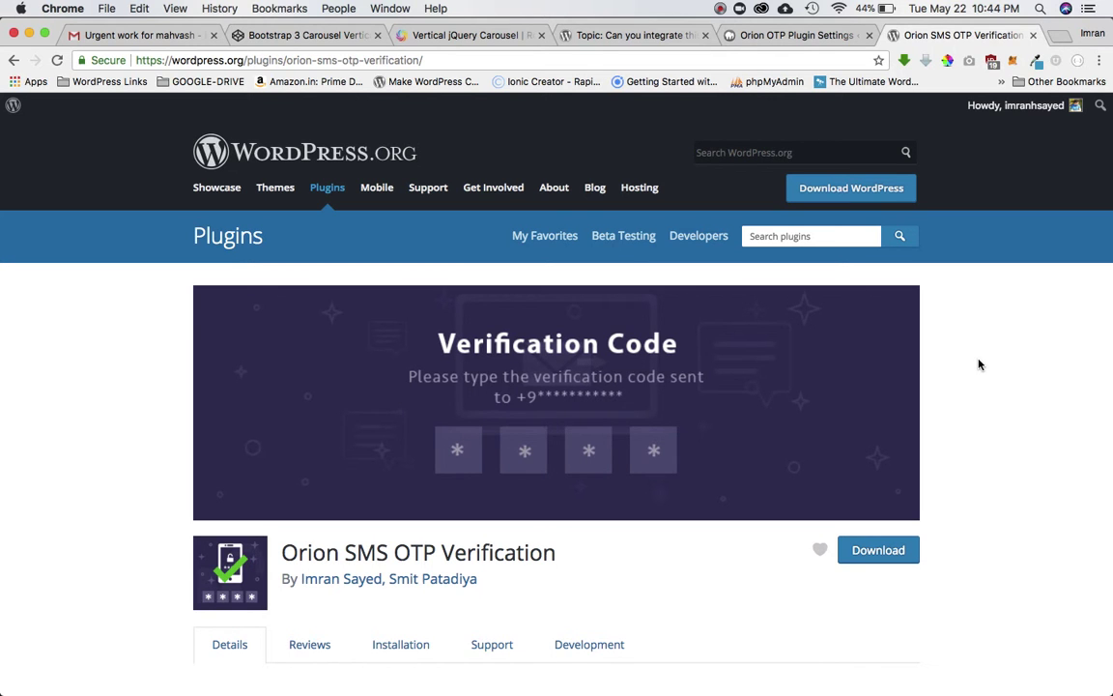
scroll(978, 364, down, 6)
scroll(979, 364, down, 20)
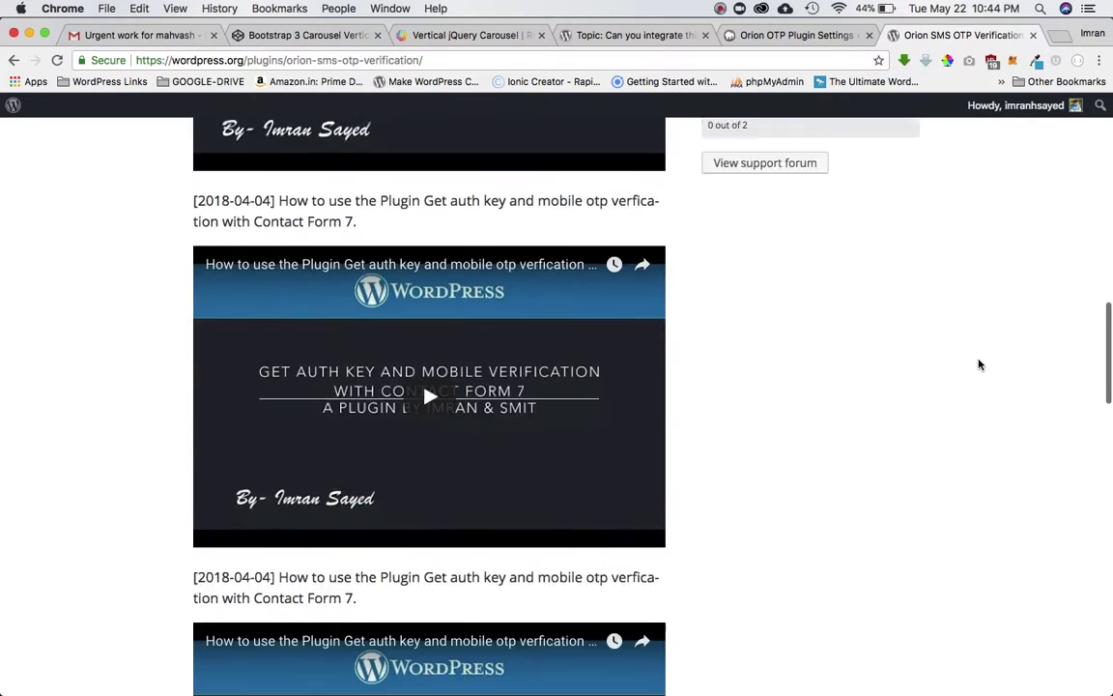
scroll(978, 364, up, 20)
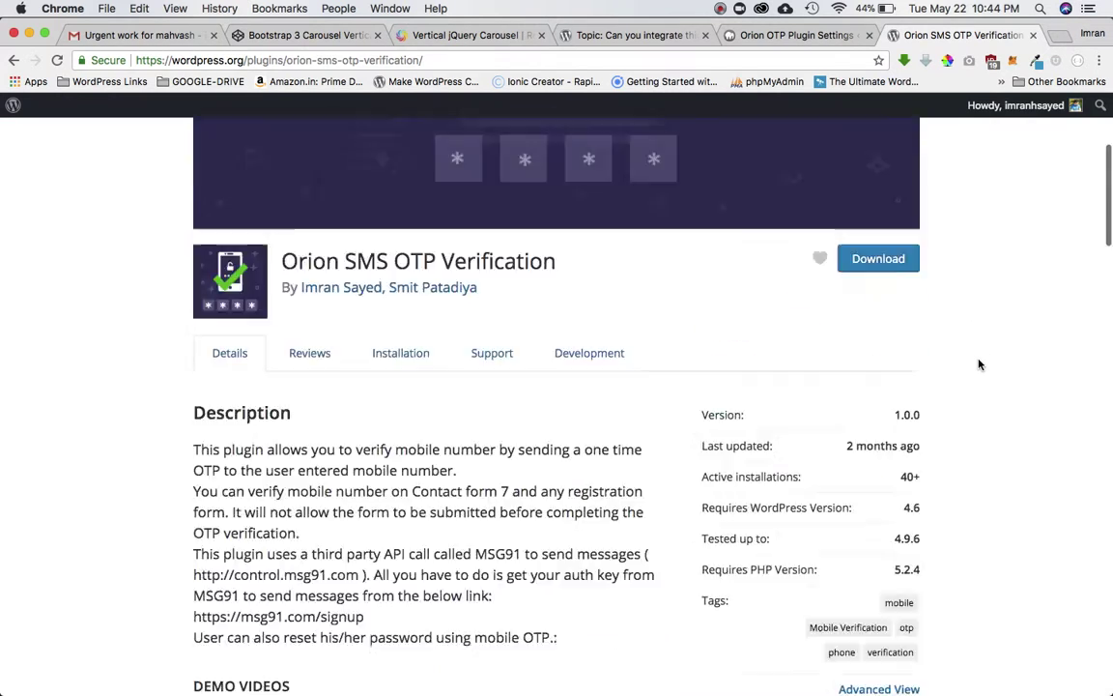
- Read the support topic asking for the plugin to work on the comment form, along with the drafted reply
click(778, 35)
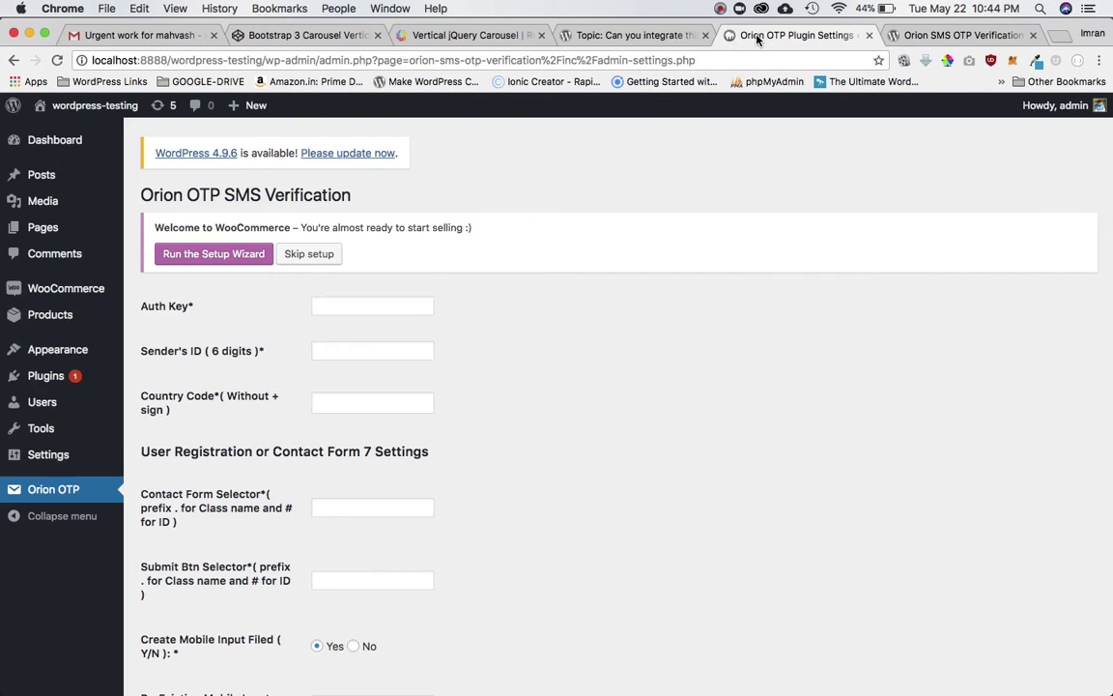
click(630, 34)
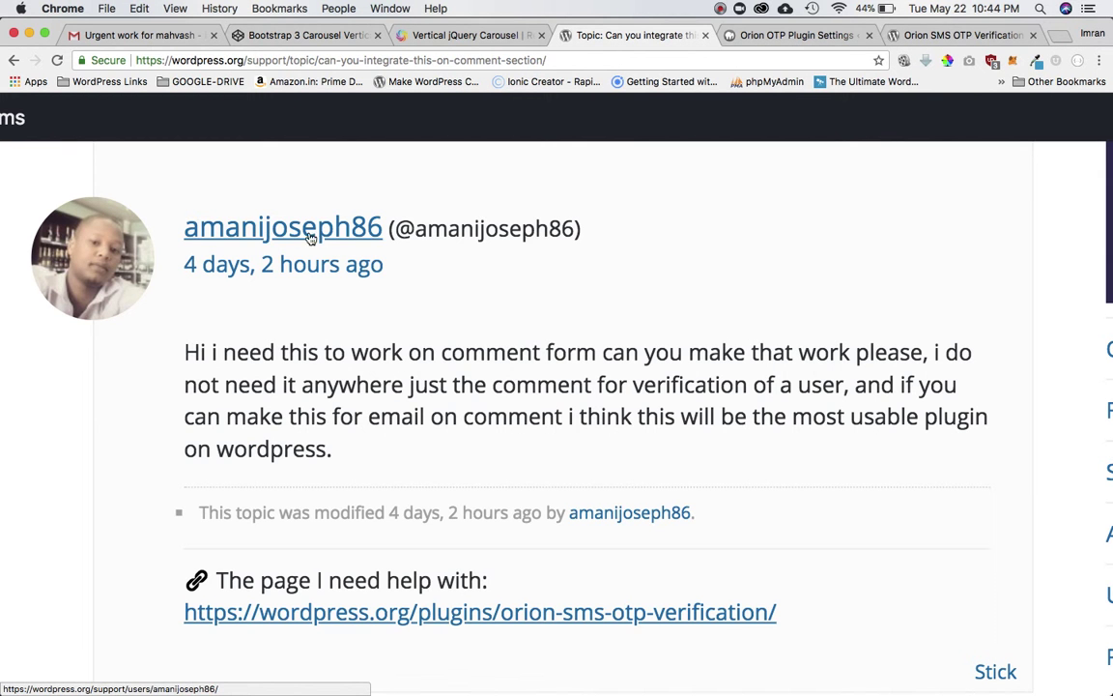
scroll(446, 447, down, 1)
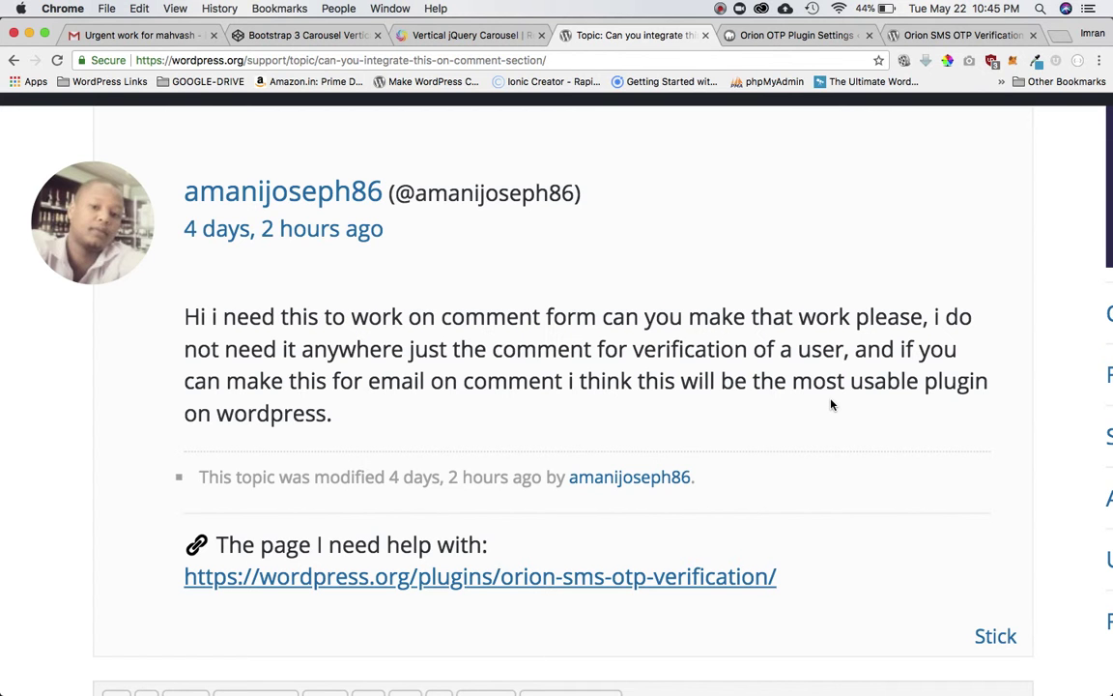
scroll(831, 404, down, 5)
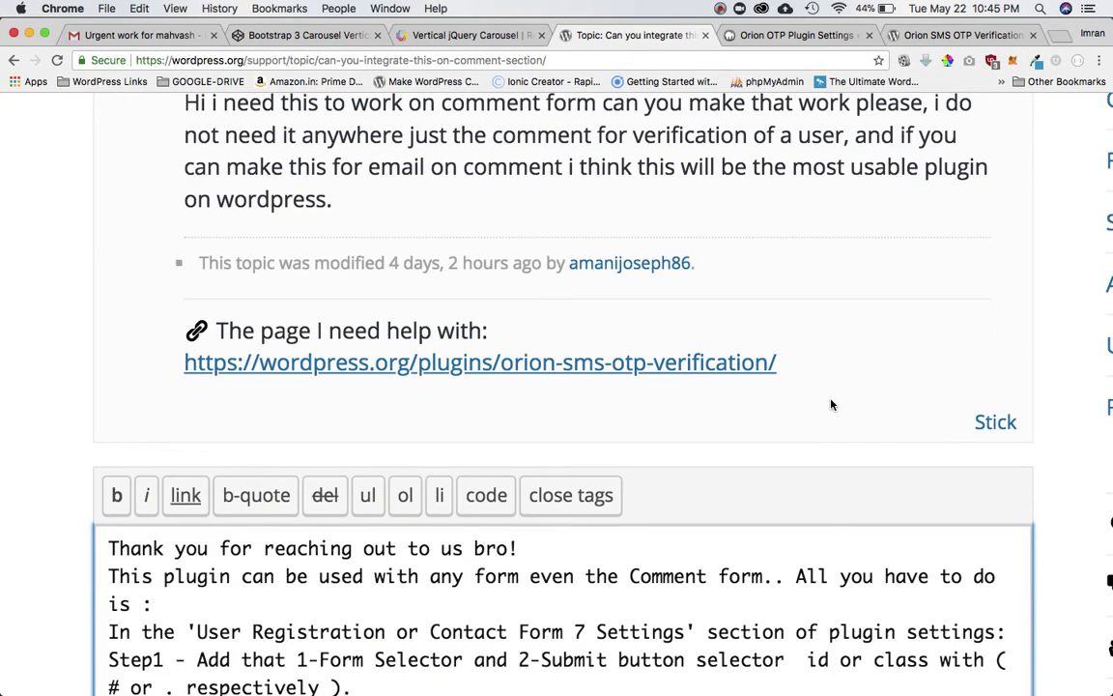
scroll(831, 404, up, 5)
scroll(831, 401, down, 2)
scroll(831, 399, up, 1)
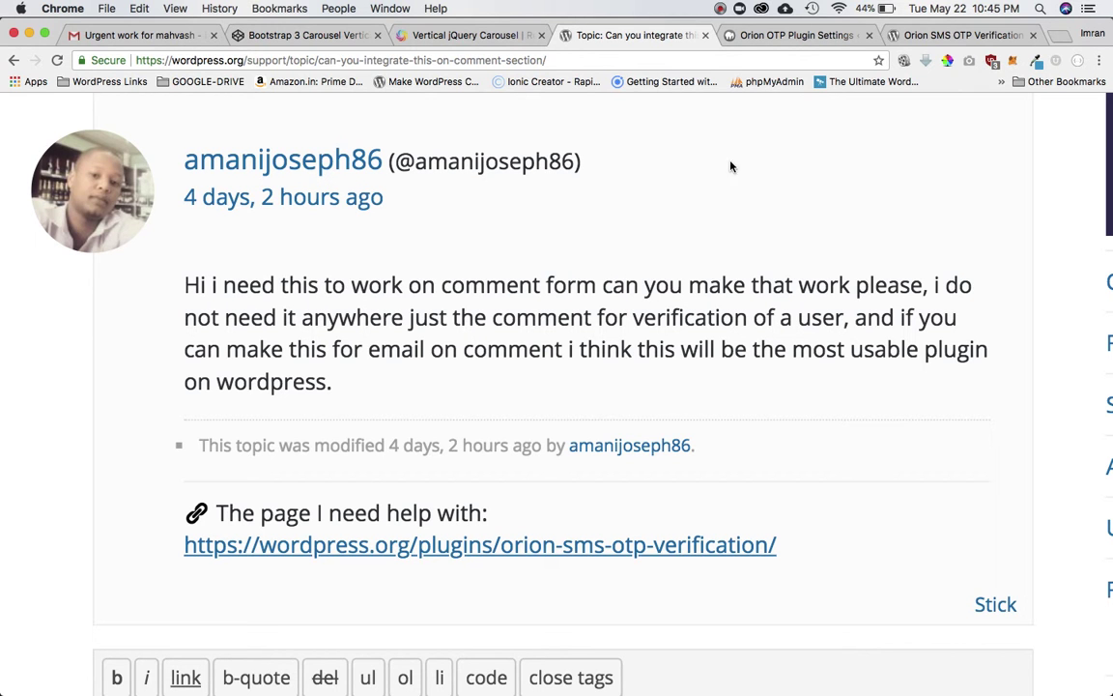
- In the wordpress-testing admin, view the installed themes and open the Artisian post for editing
click(794, 36)
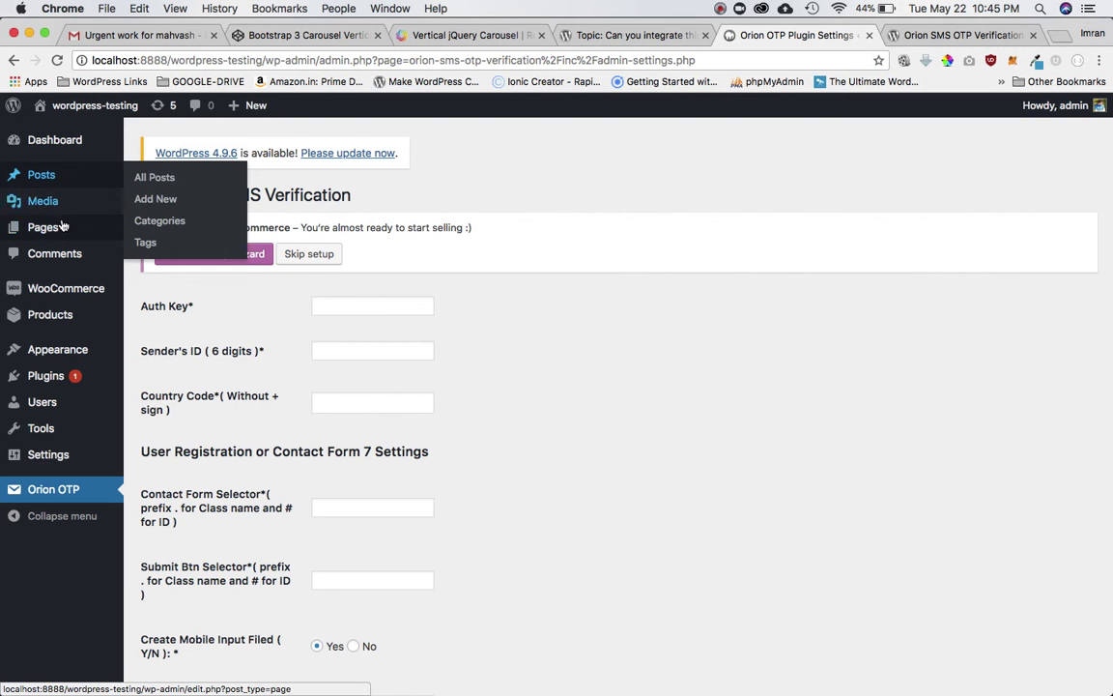
click(153, 353)
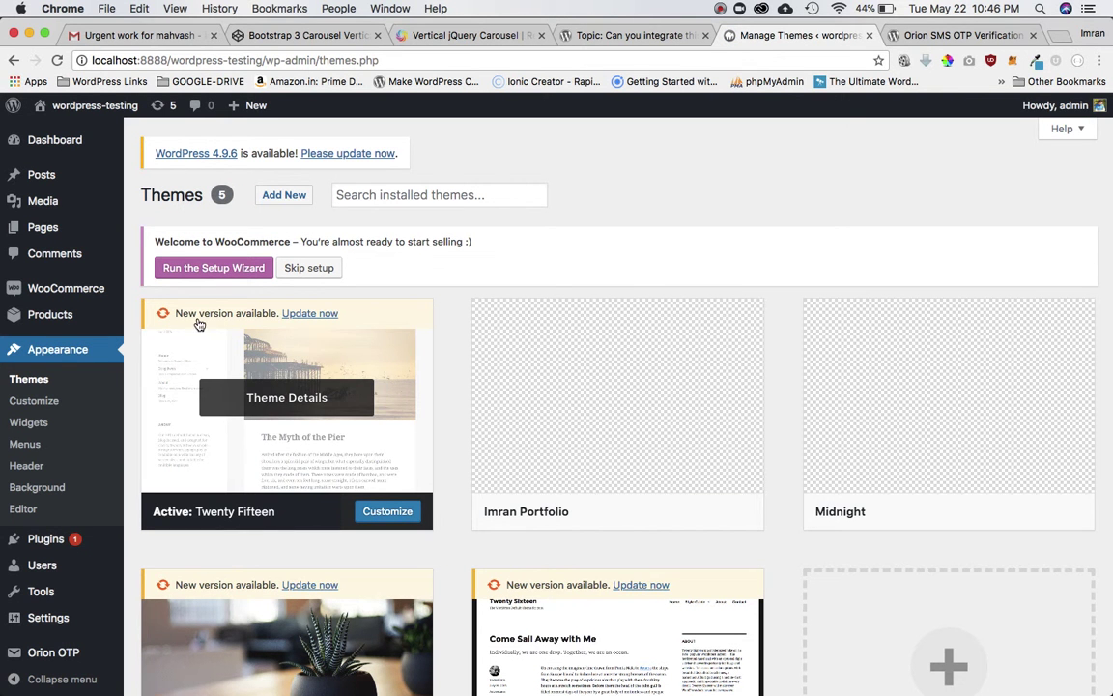
mouse_move(39, 178)
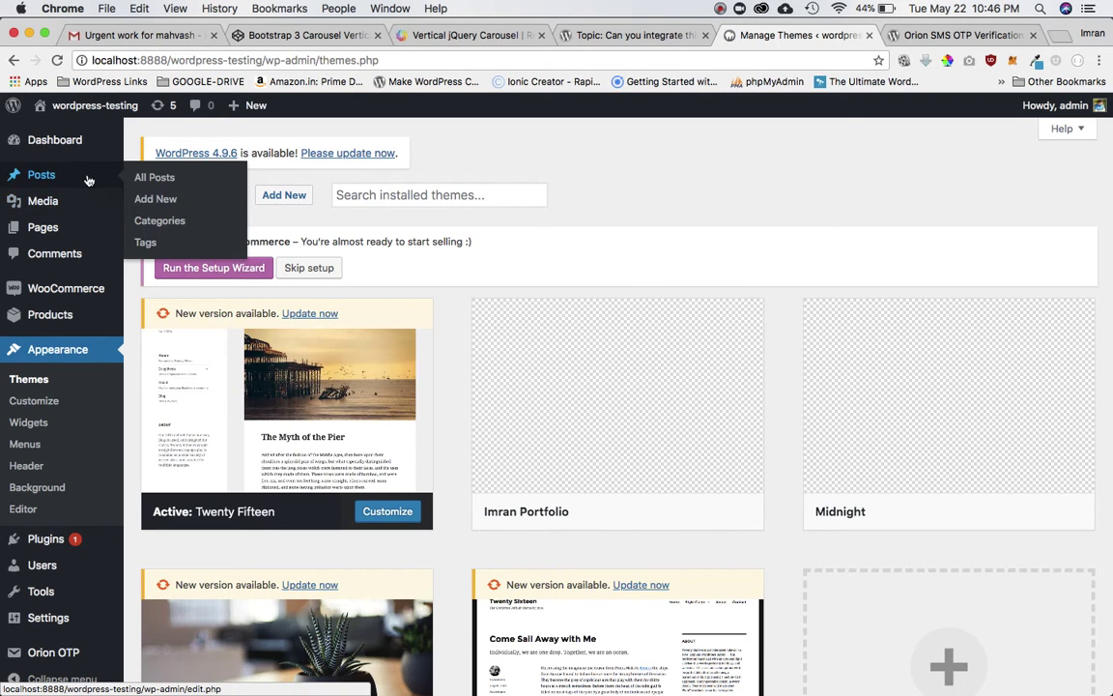
click(147, 178)
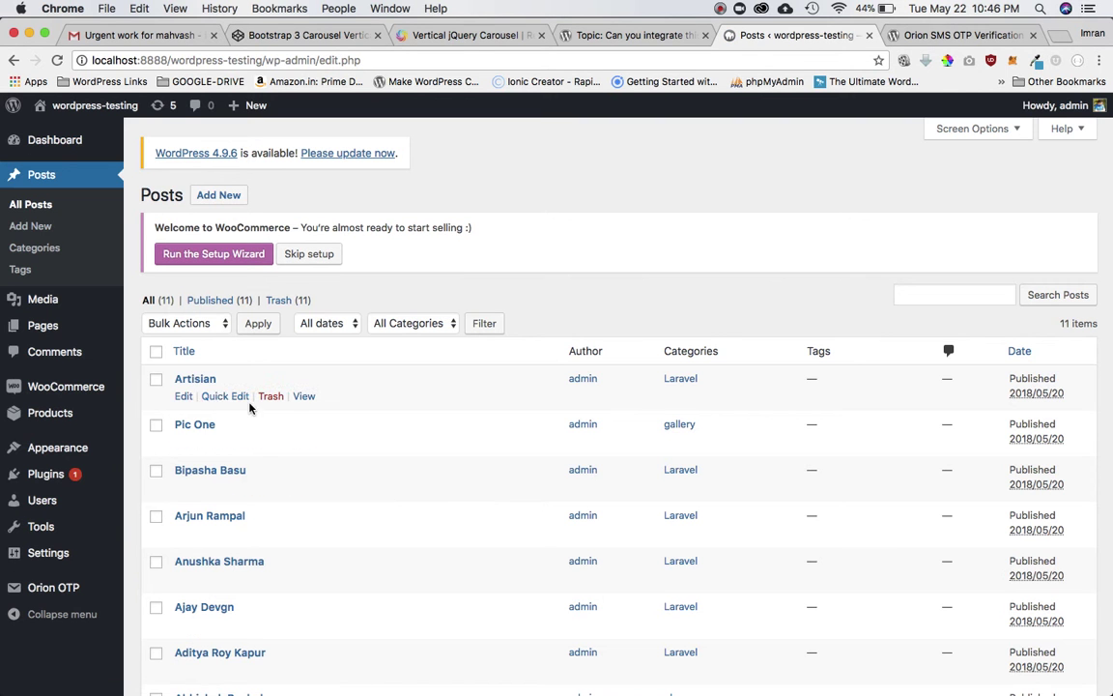
click(193, 389)
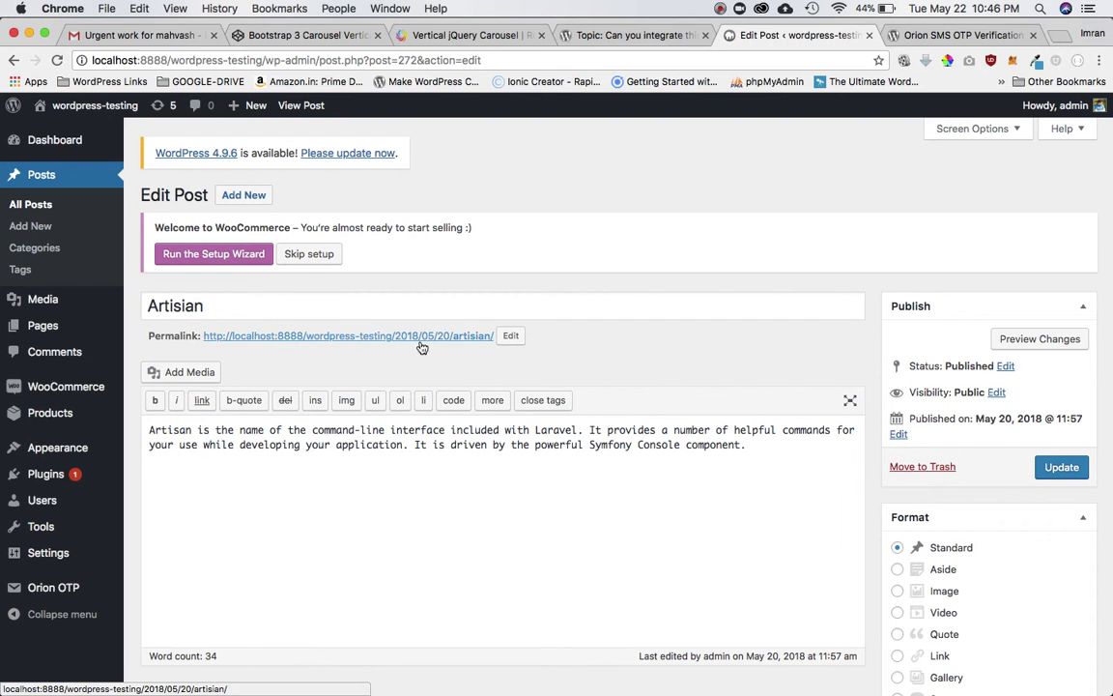
- Open the Artisian post's permalink in a new tab and examine the comment form below the post
right_click(425, 337)
click(442, 350)
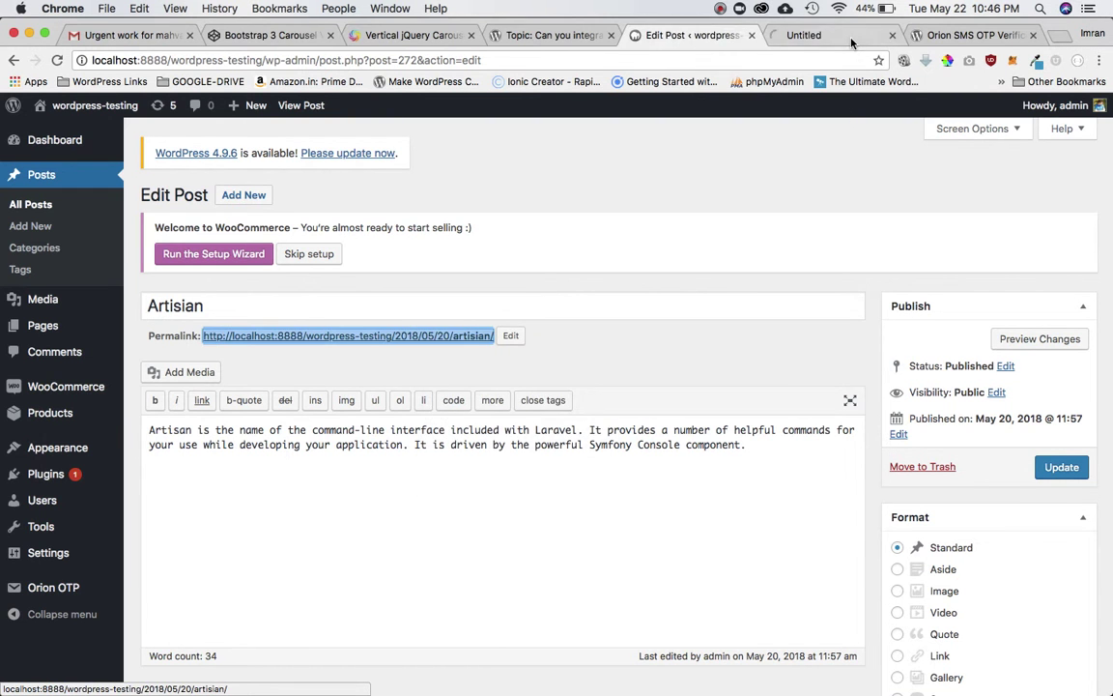
click(769, 34)
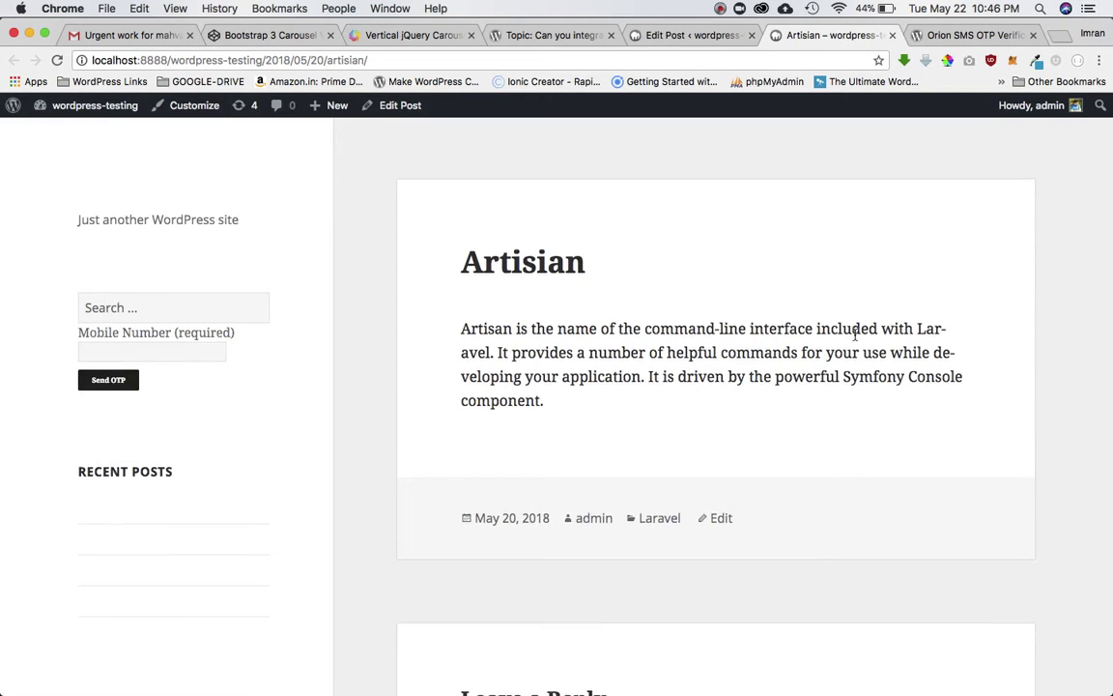
scroll(855, 336, down, 10)
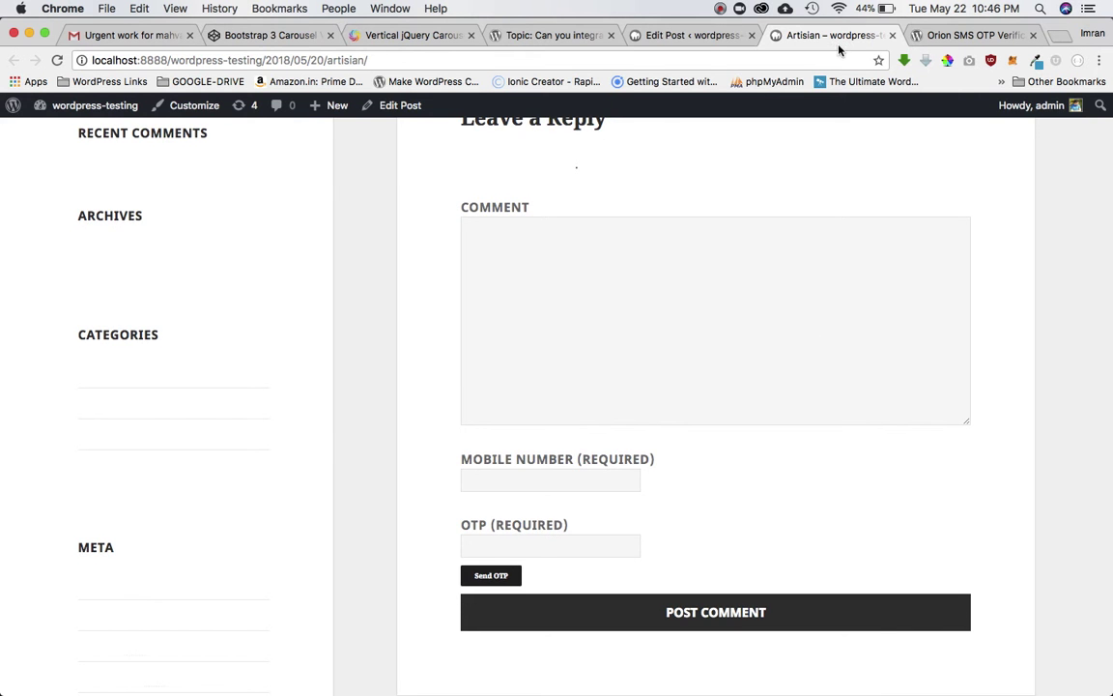
click(683, 39)
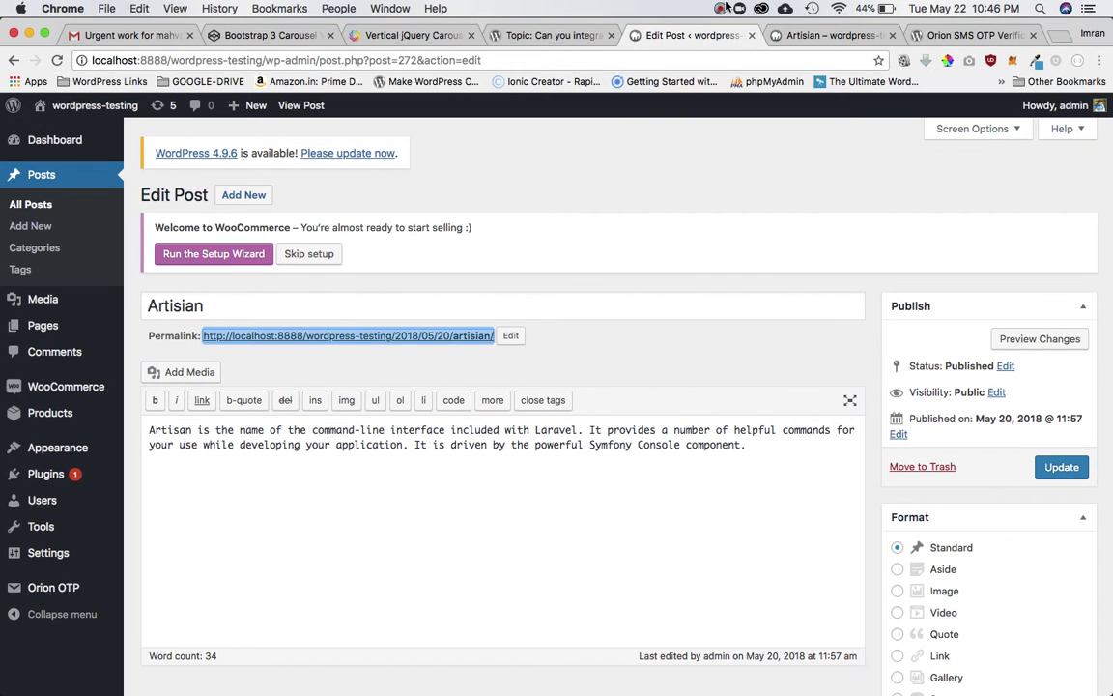
click(726, 8)
click(746, 61)
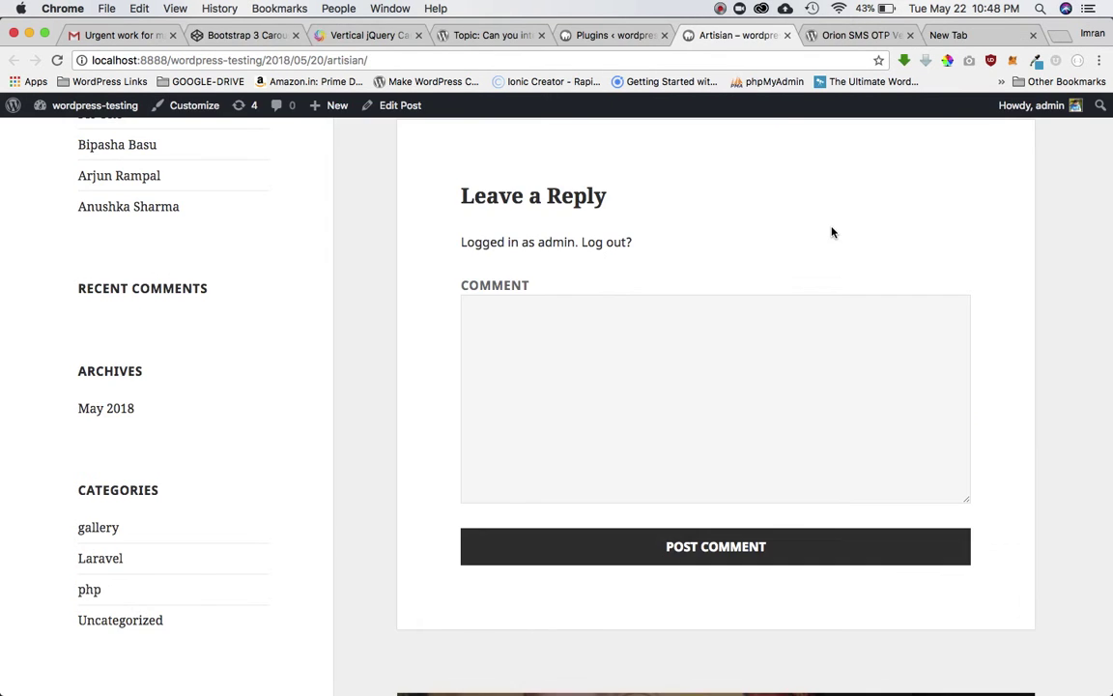
- Examine the Leave a Reply form below the Artisian post, from the comment box to its submit button
scroll(832, 232, up, 2)
click(694, 437)
scroll(692, 436, down, 3)
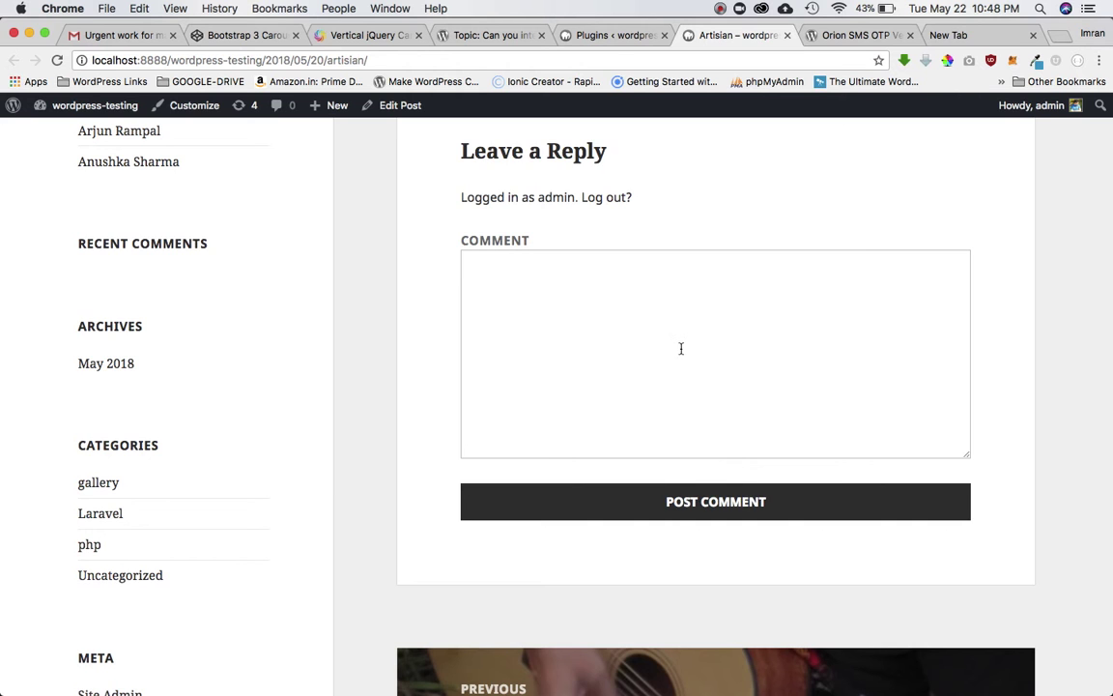
scroll(681, 349, up, 5)
scroll(681, 283, down, 4)
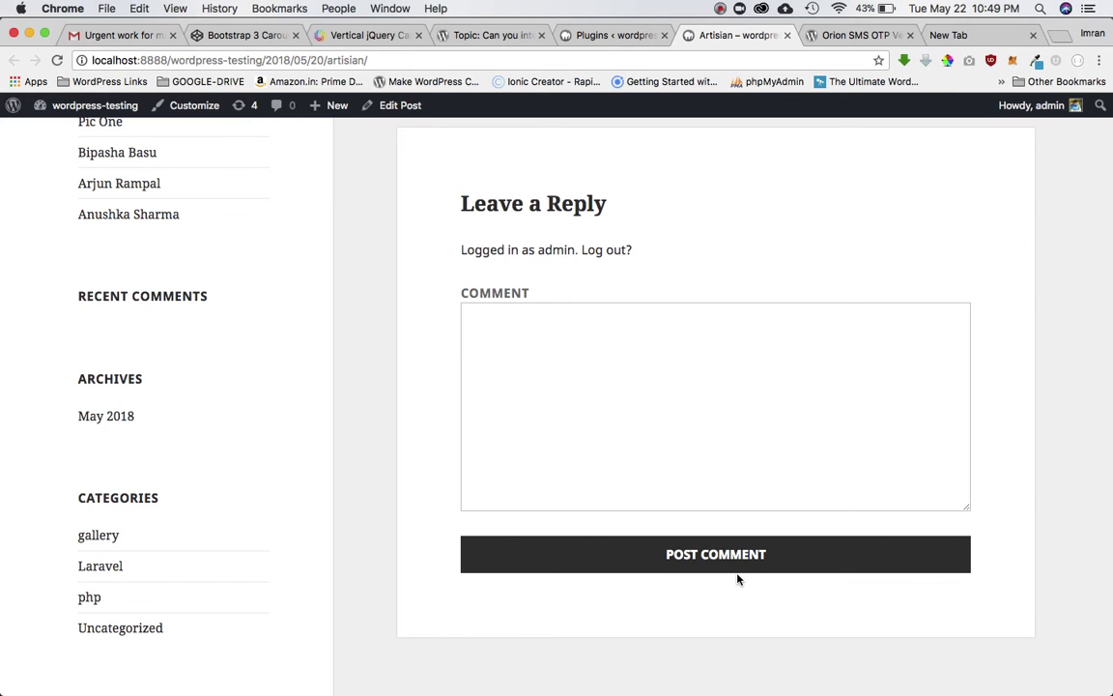
click(720, 8)
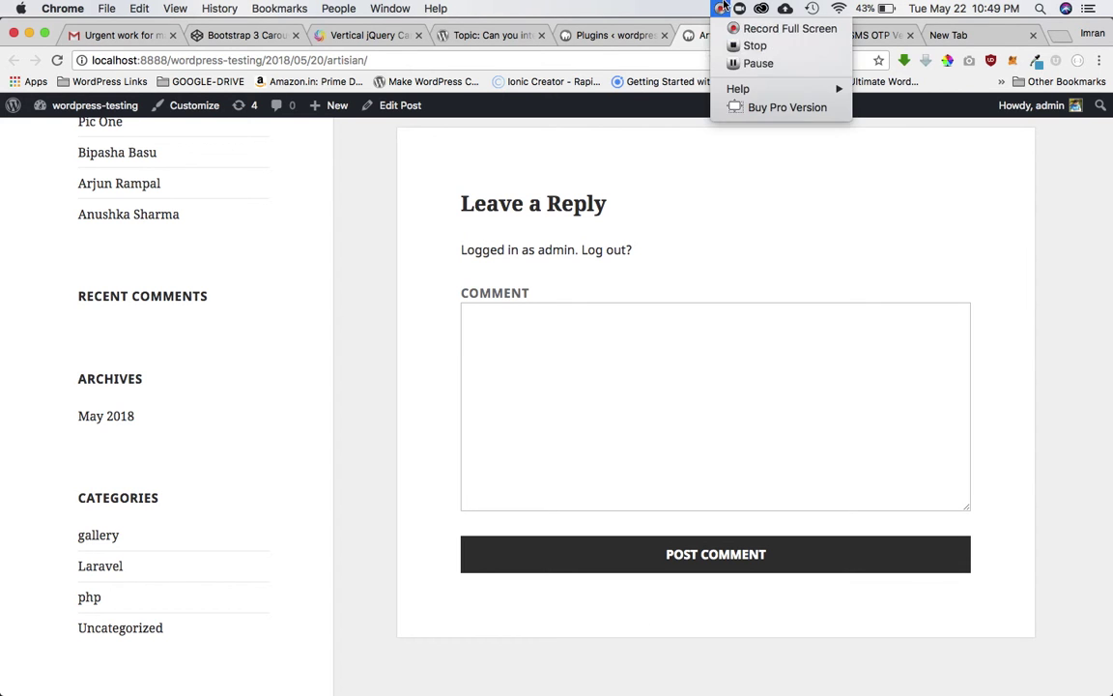
click(741, 62)
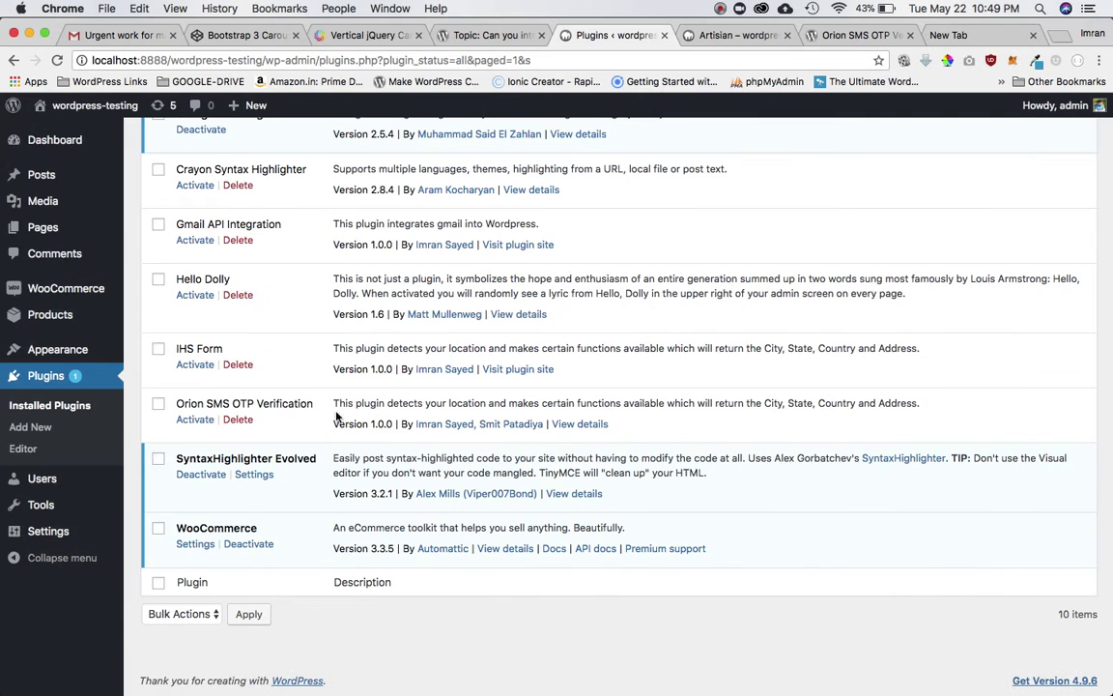
- Activate the Orion SMS OTP Verification plugin and open its Orion OTP settings page
click(198, 420)
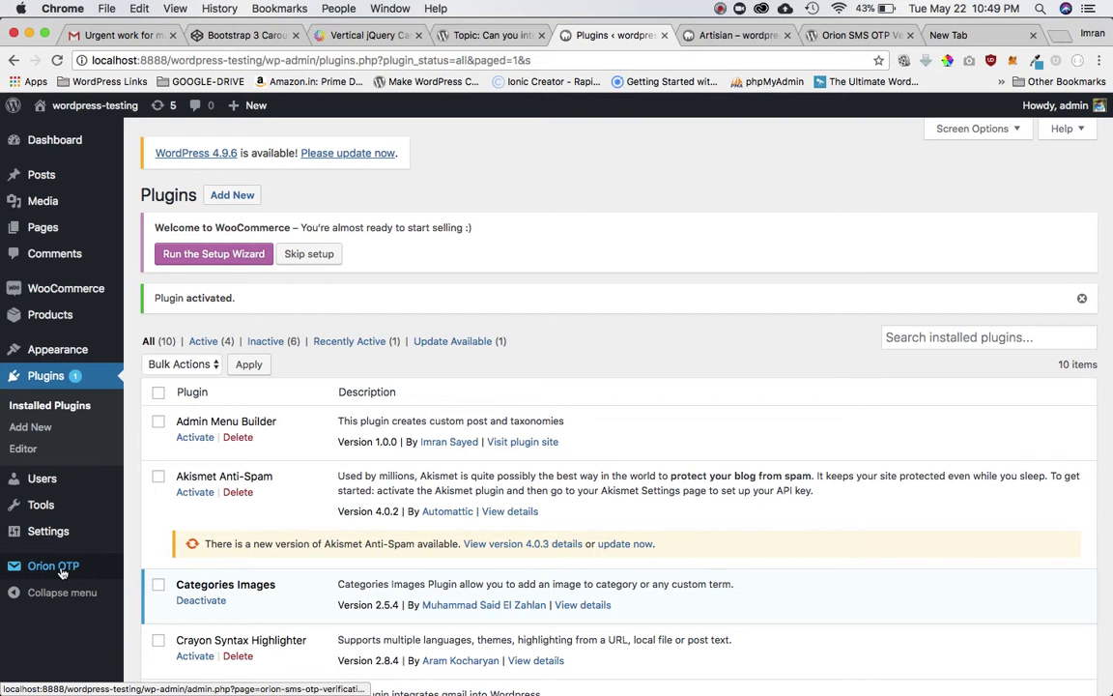
click(59, 570)
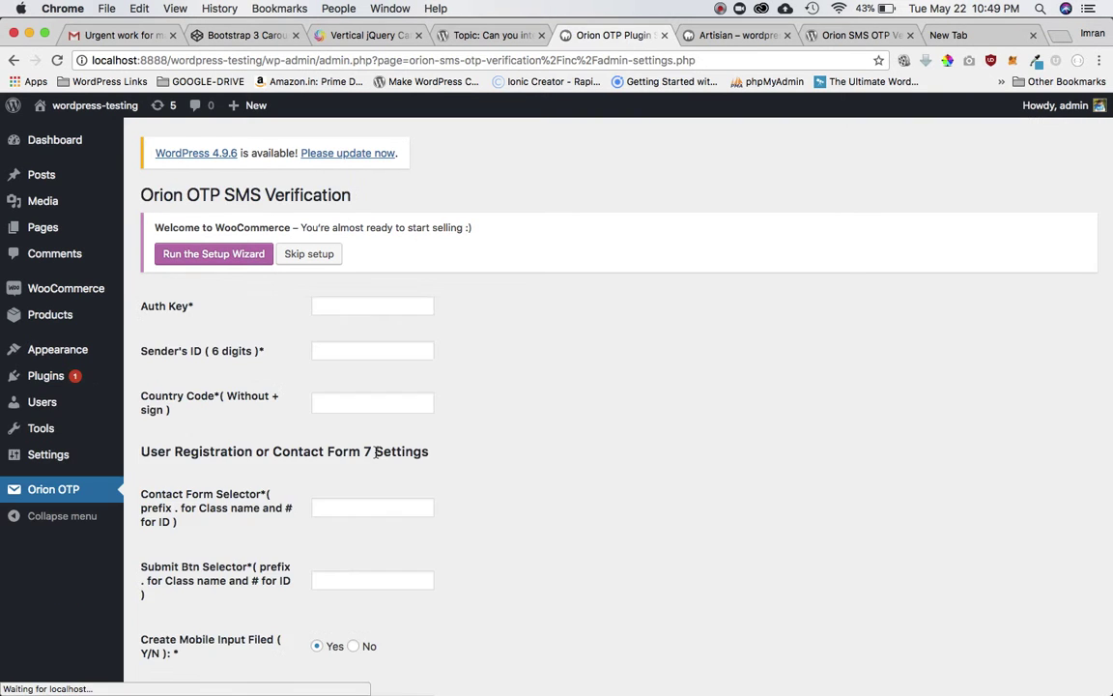
scroll(377, 454, down, 3)
scroll(278, 287, up, 3)
- Review the Auth Key, Sender's ID and Country Code fields and the User Registration or Contact Form 7 Settings section
click(338, 302)
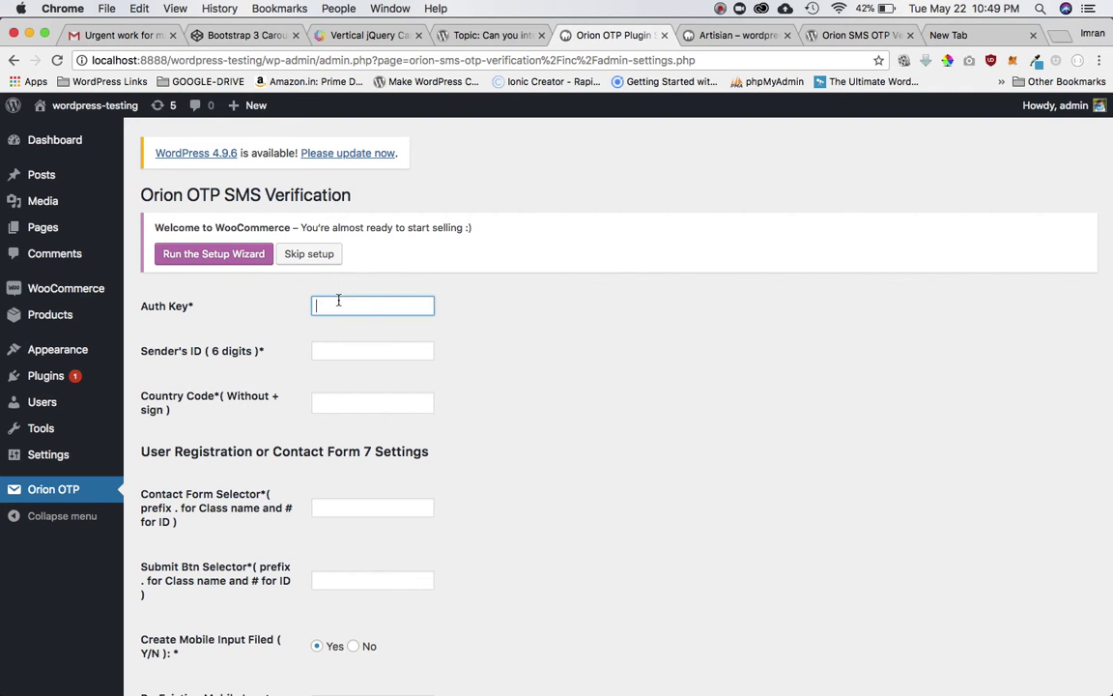
click(342, 351)
click(366, 404)
scroll(373, 345, down, 2)
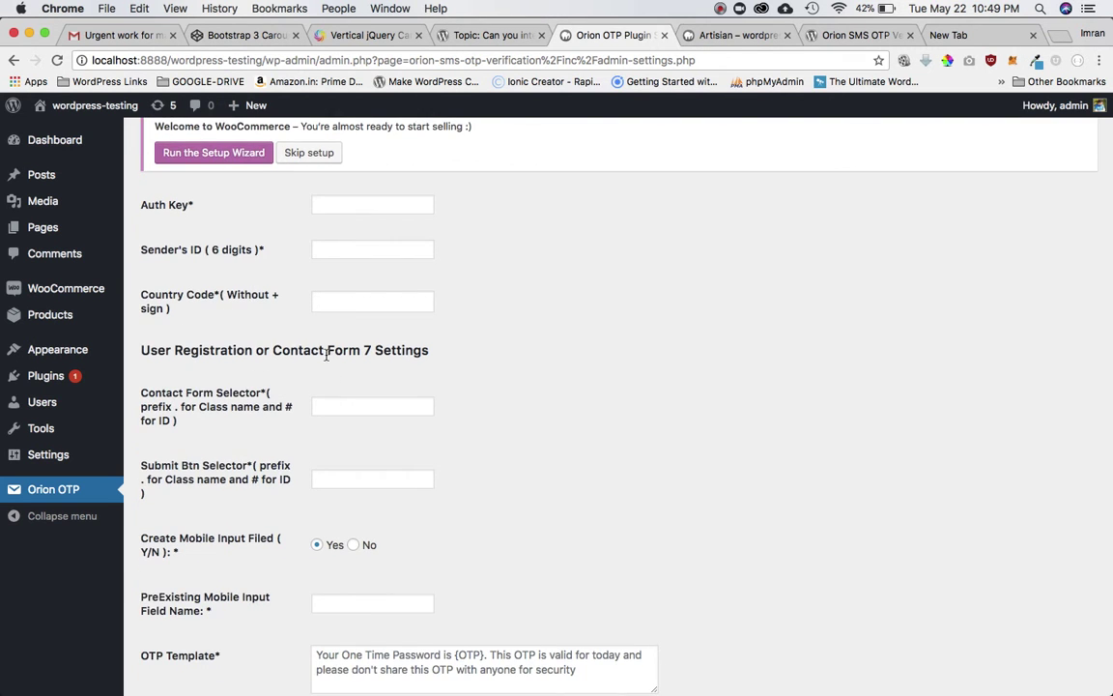
triple_click(276, 356)
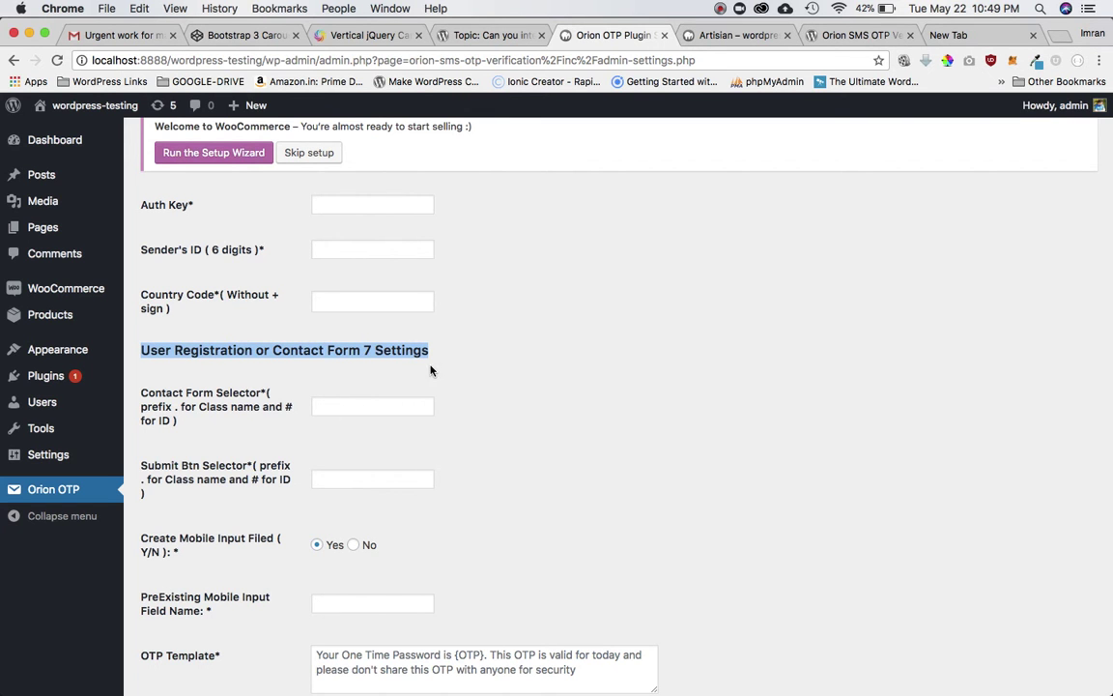
scroll(431, 370, down, 1)
scroll(256, 338, down, 1)
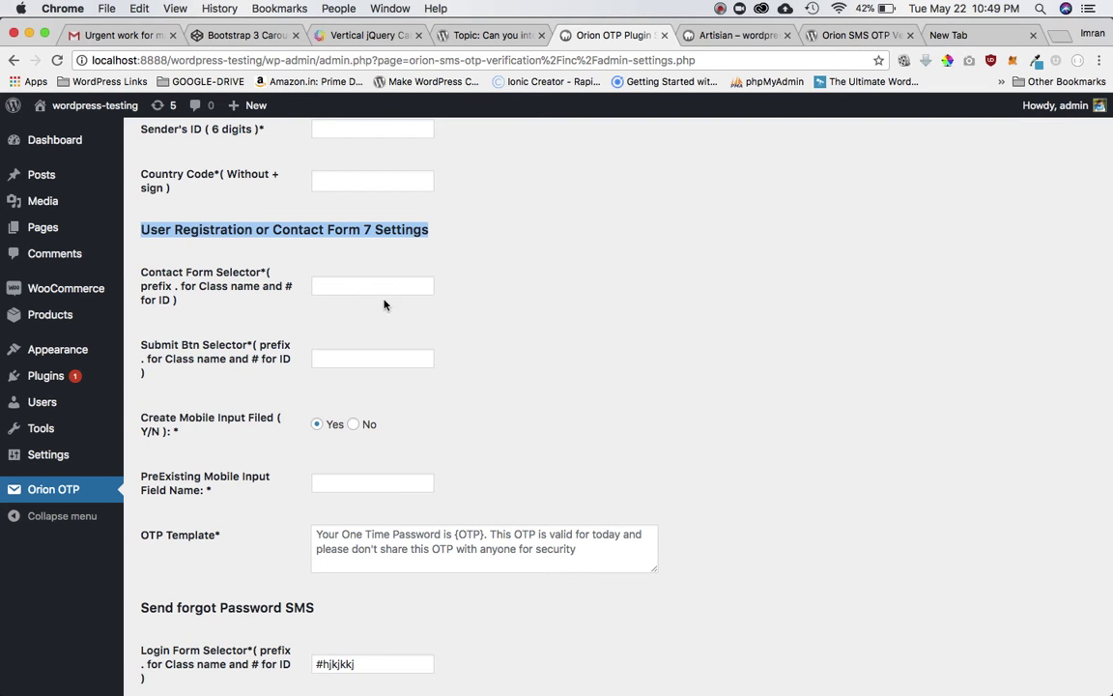
- Inspect the comment box on the Artisian post in the developer tools and select its enclosing form element to find the contact form selector
click(347, 288)
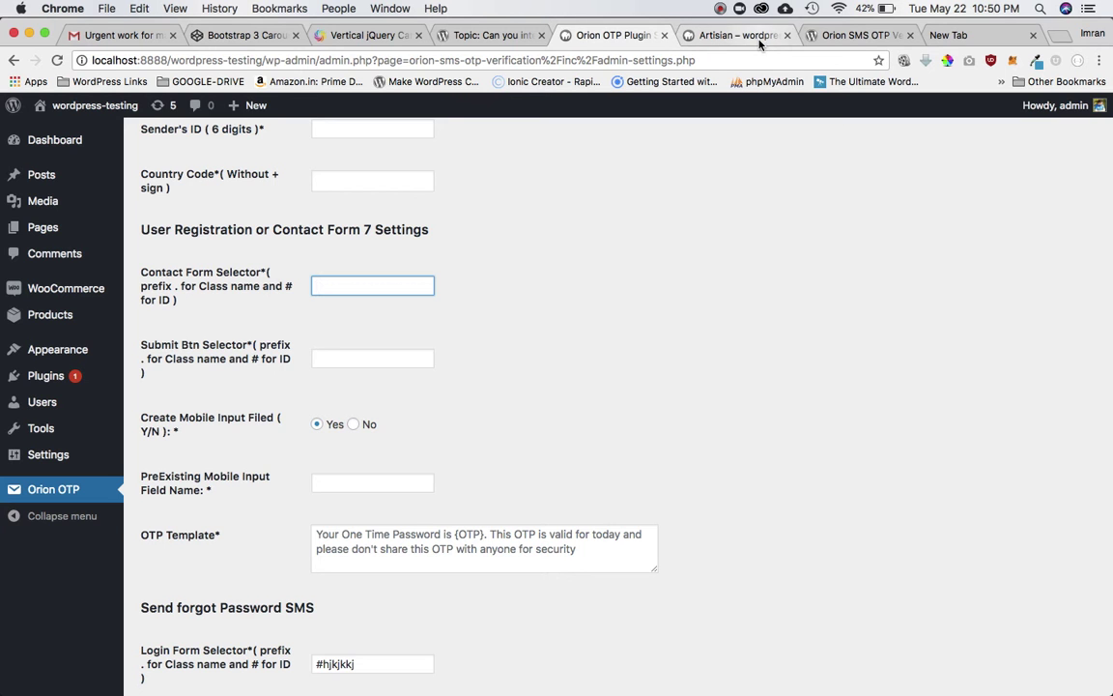
click(729, 35)
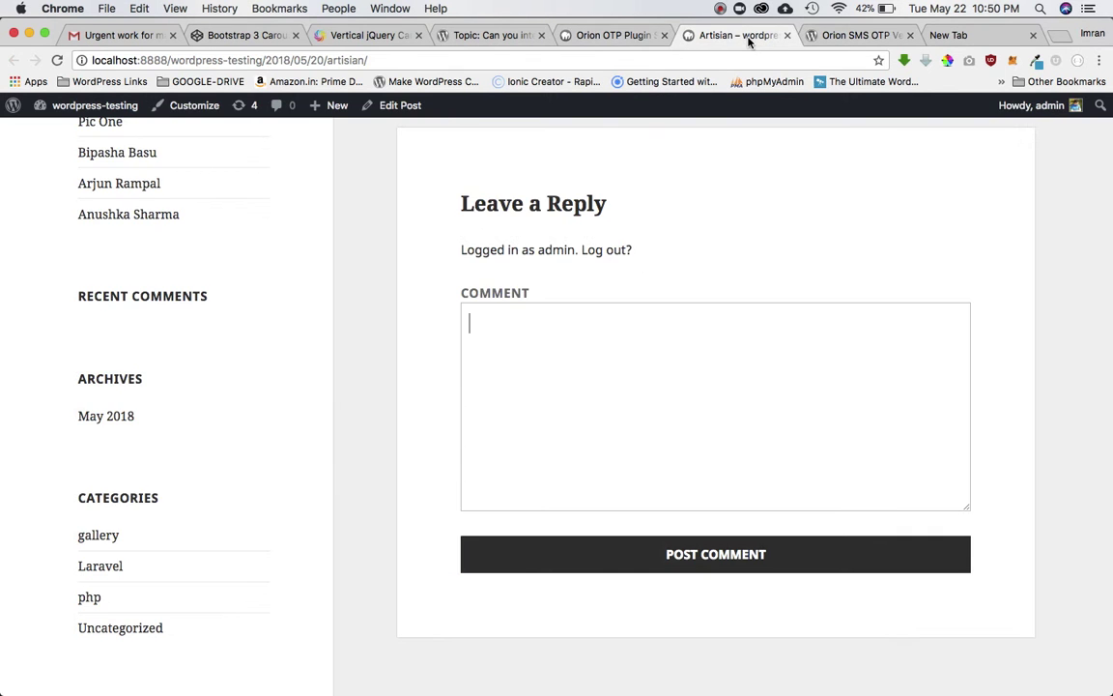
click(594, 35)
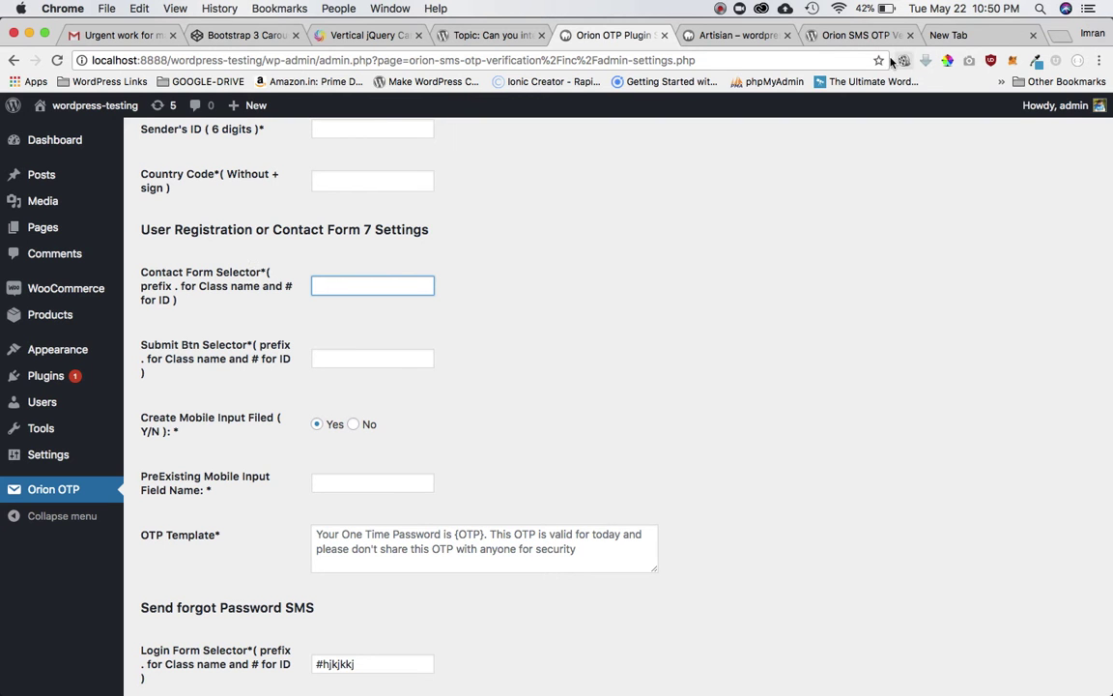
click(681, 35)
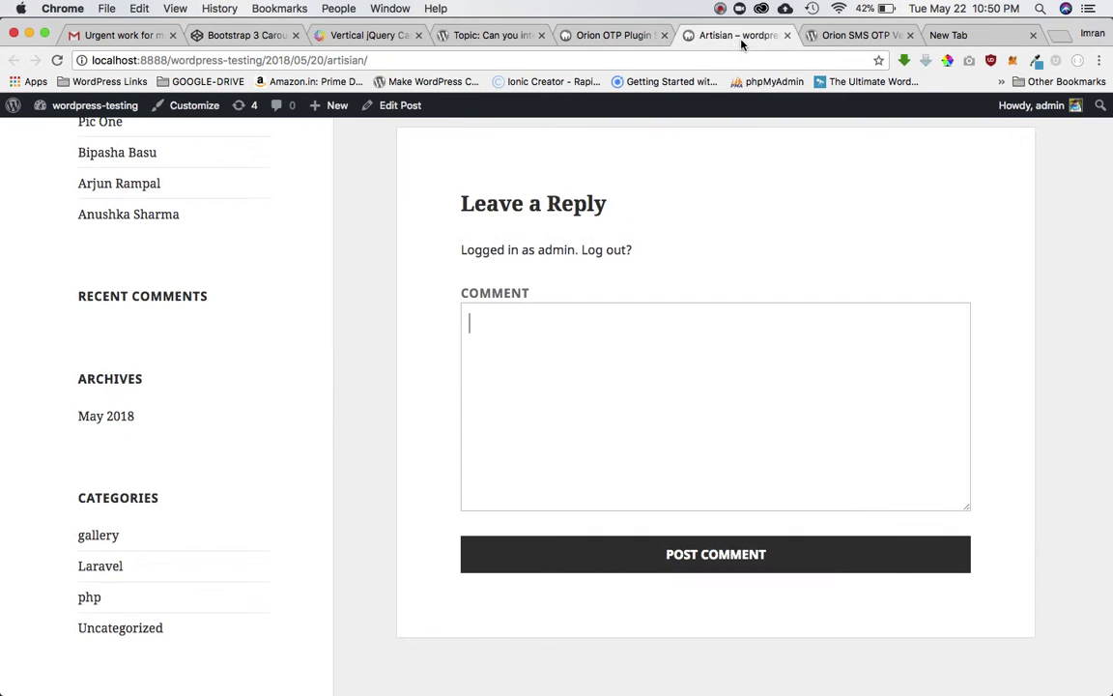
right_click(514, 407)
click(544, 600)
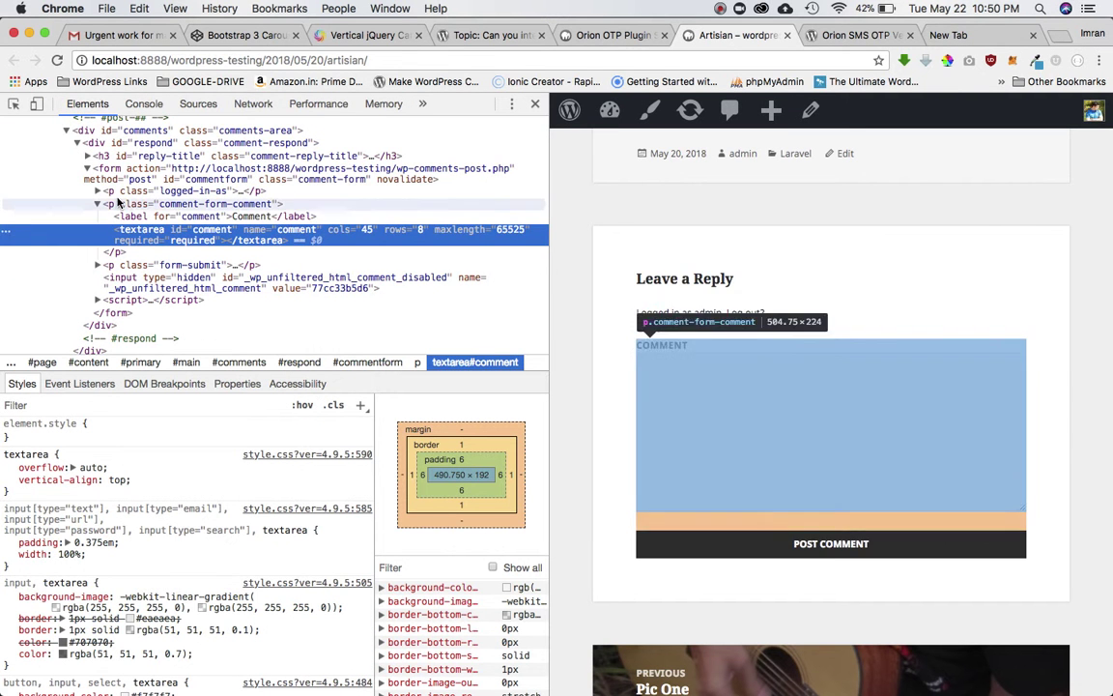
click(105, 180)
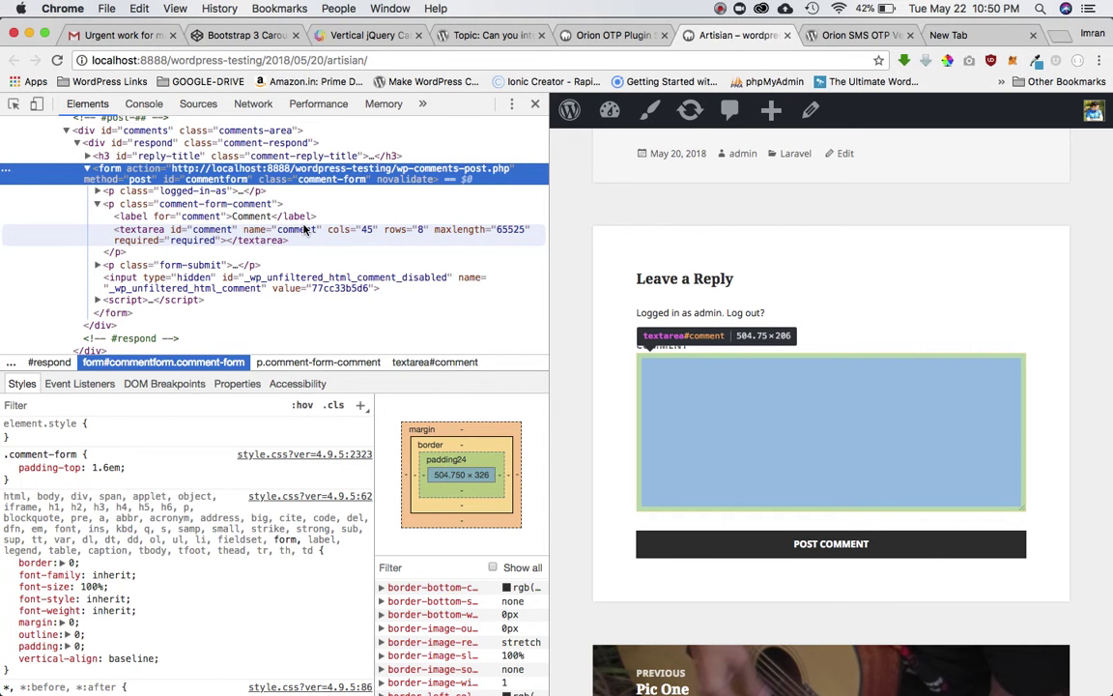
- Enlarge the developer tools text and select the id value of the comment form's form element
key(super+equal)
key(super+equal)
key(super+equal)
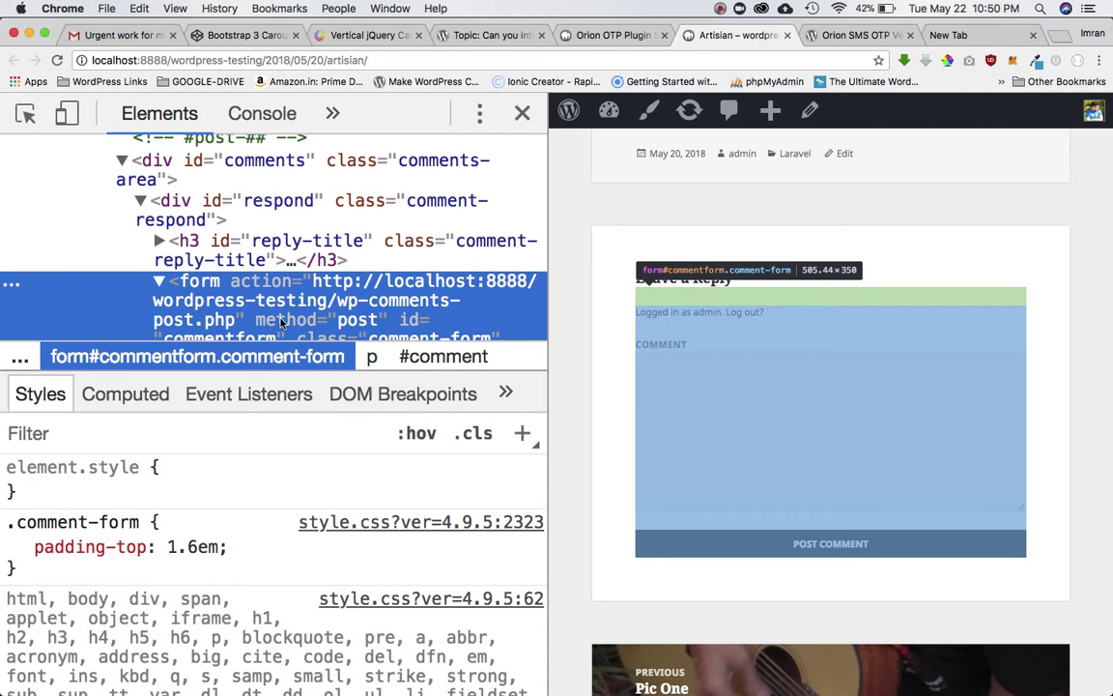
scroll(244, 326, down, 2)
click(425, 319)
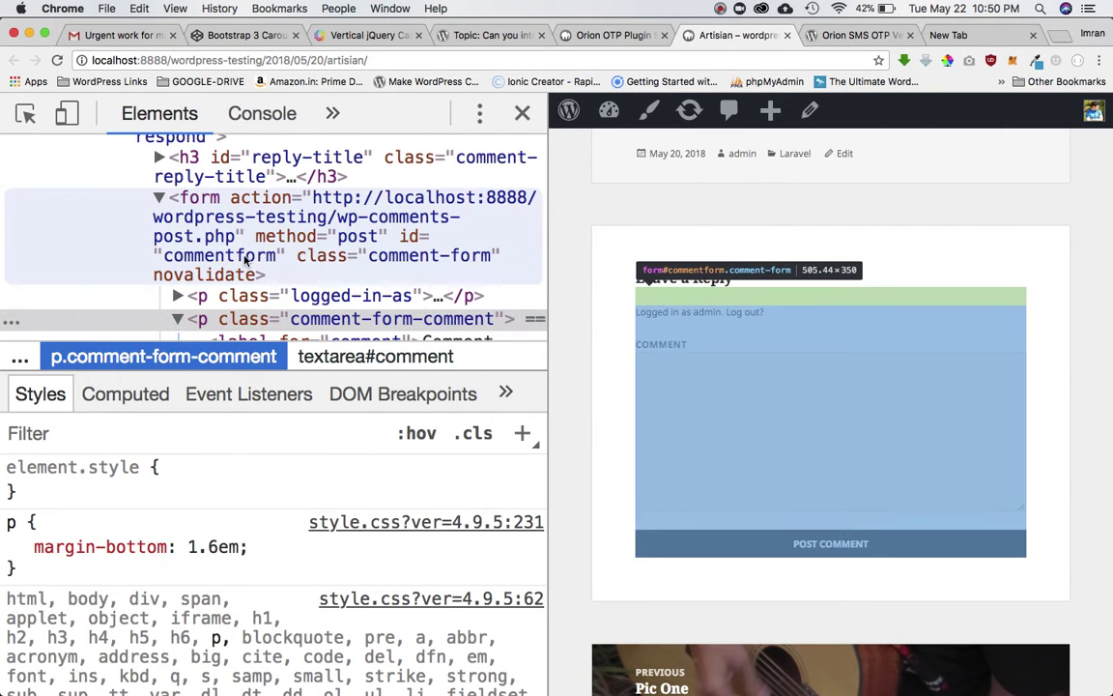
double_click(218, 255)
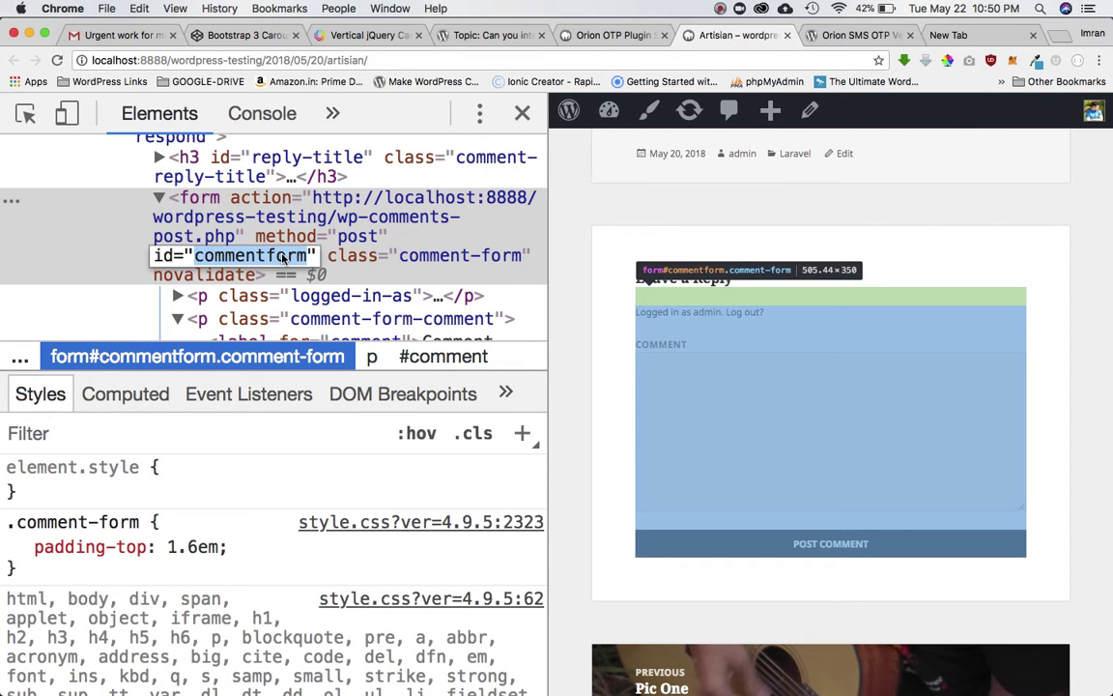
- Set the Contact Form Selector in the Orion OTP settings to #commentform
click(603, 36)
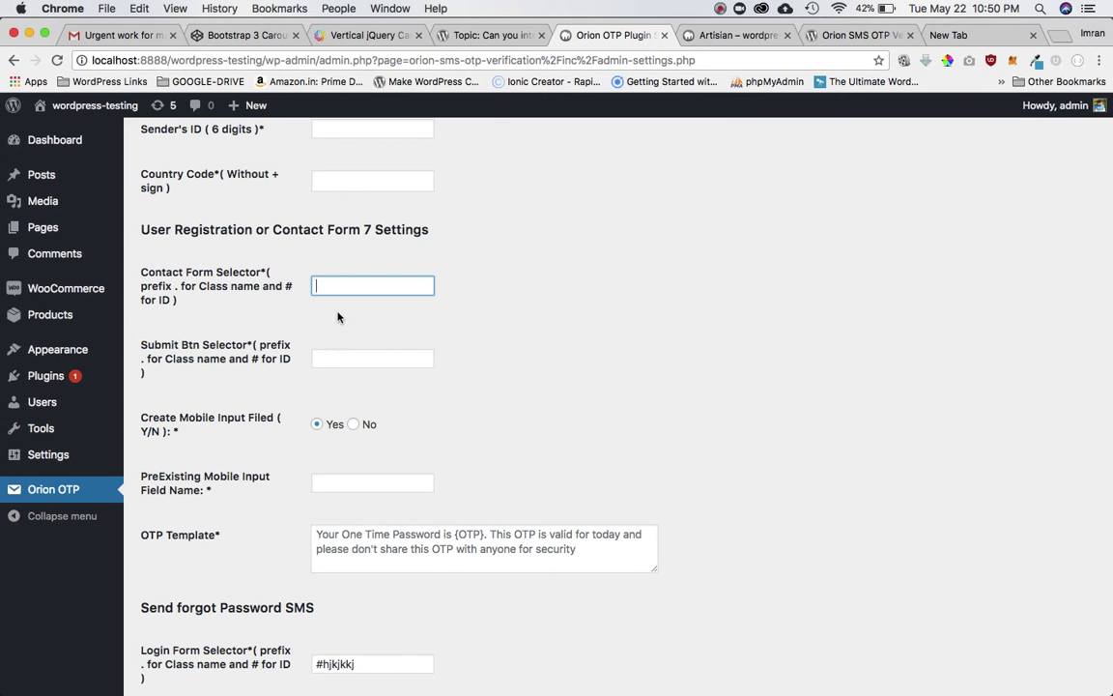
text(#commentform)
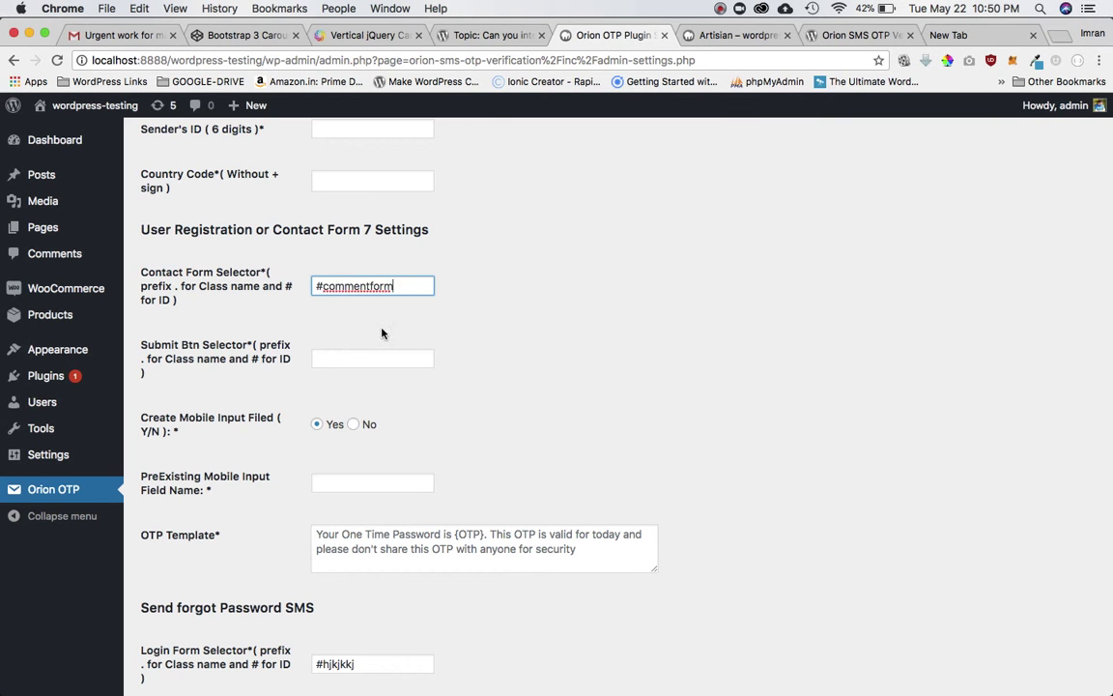
scroll(388, 406, left, 2)
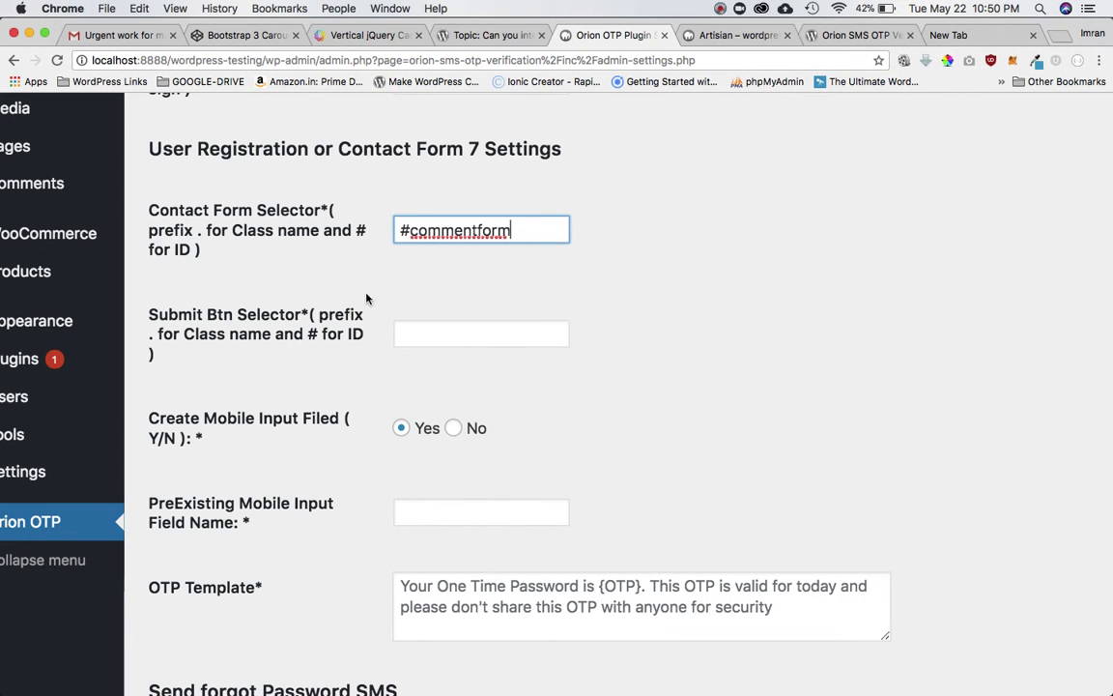
click(195, 360)
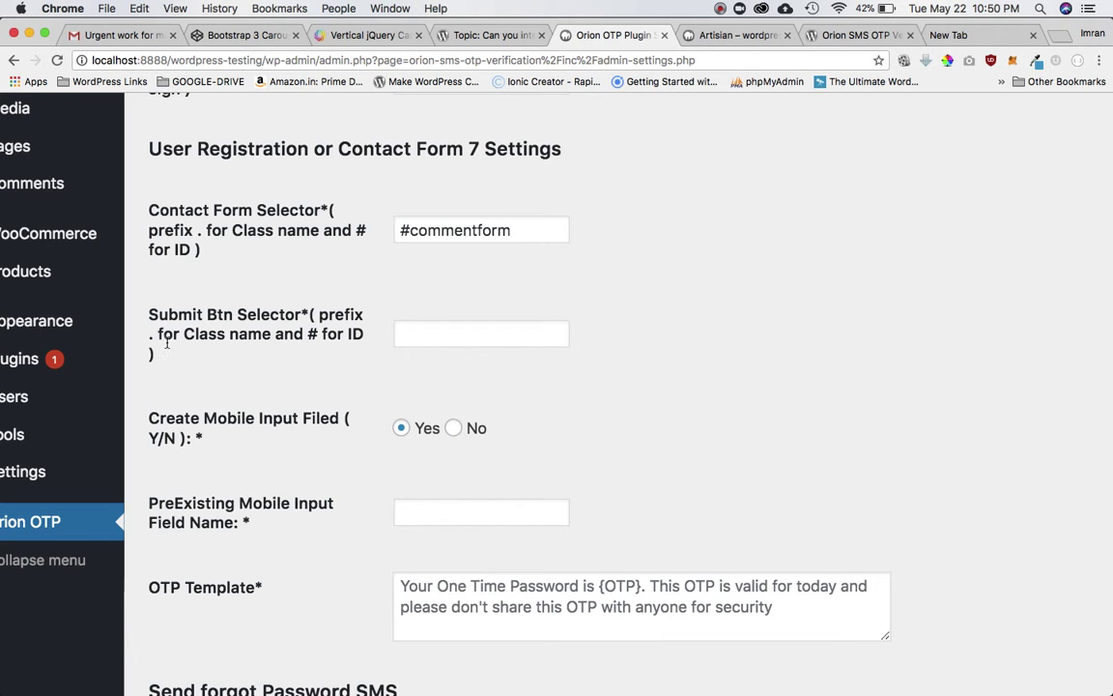
- Inspect the Post Comment button on the Artisian post in the developer tools to find its id
click(748, 36)
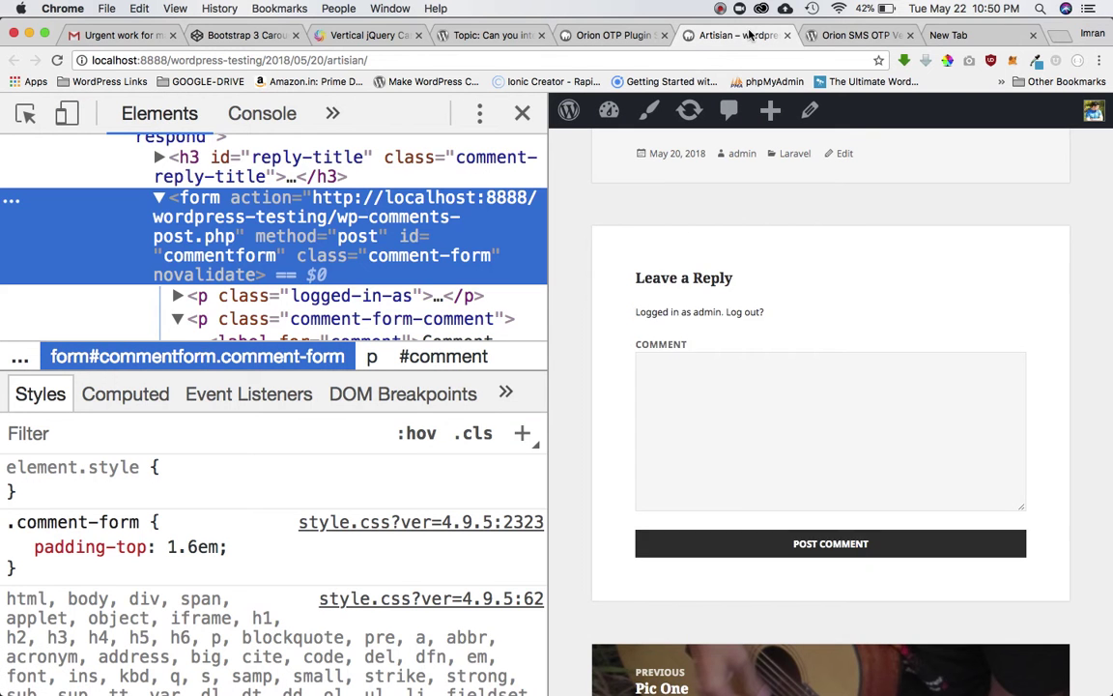
scroll(382, 280, down, 3)
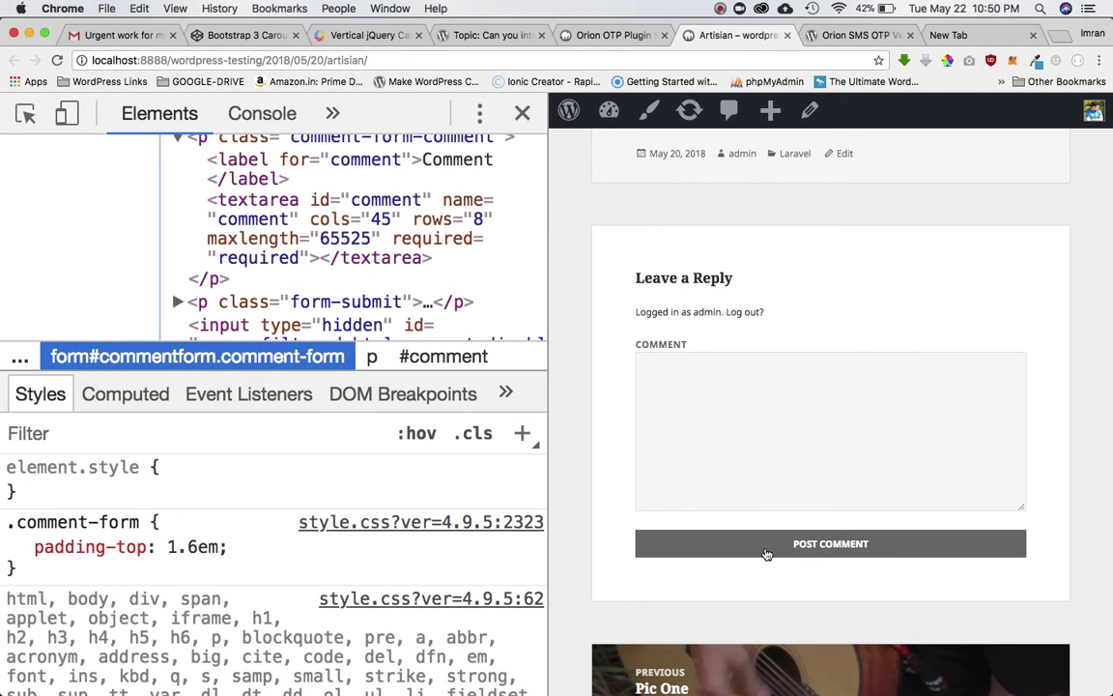
right_click(763, 552)
click(721, 611)
scroll(348, 290, down, 2)
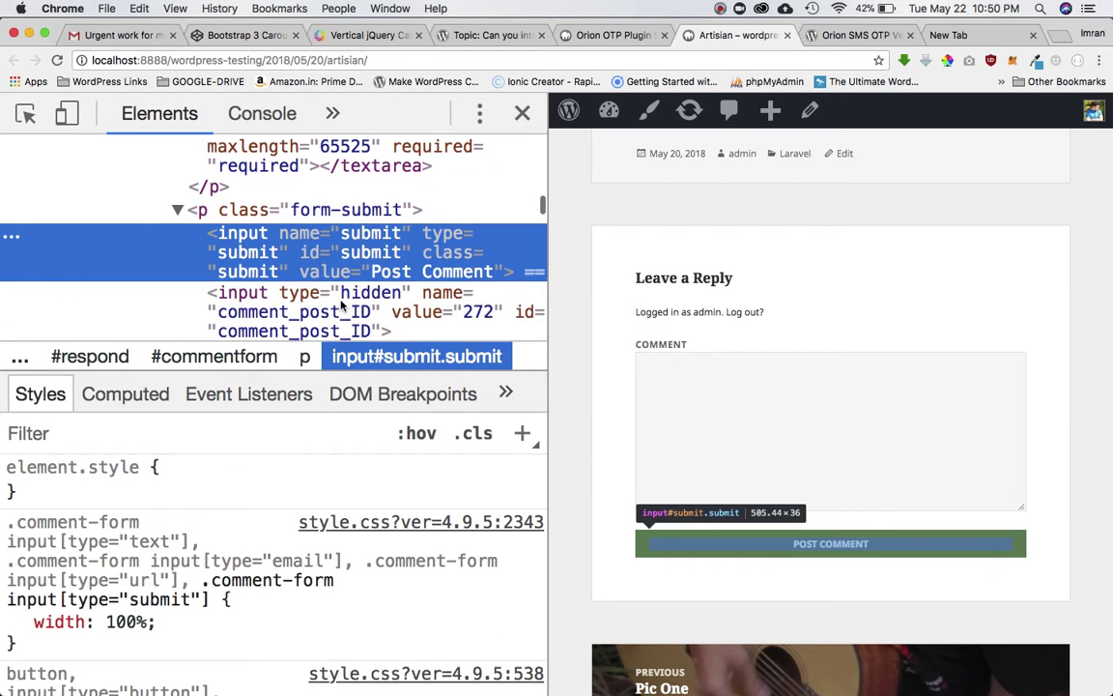
- Set the Submit Btn Selector in the Orion OTP settings to #submit
click(643, 35)
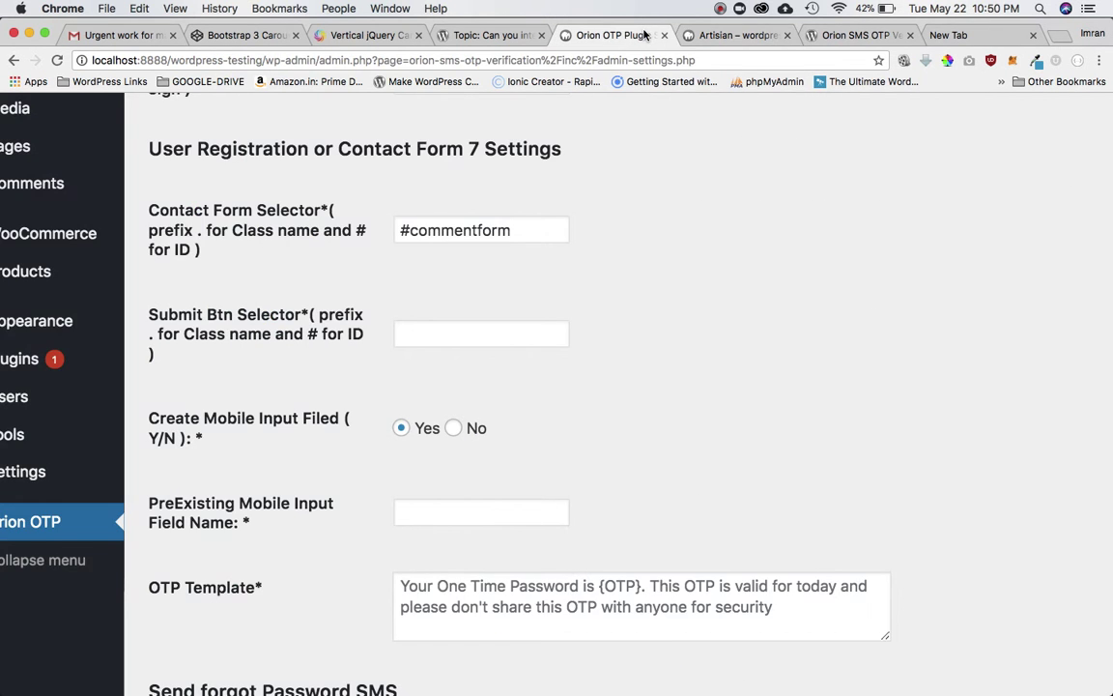
click(448, 338)
text(#submu)
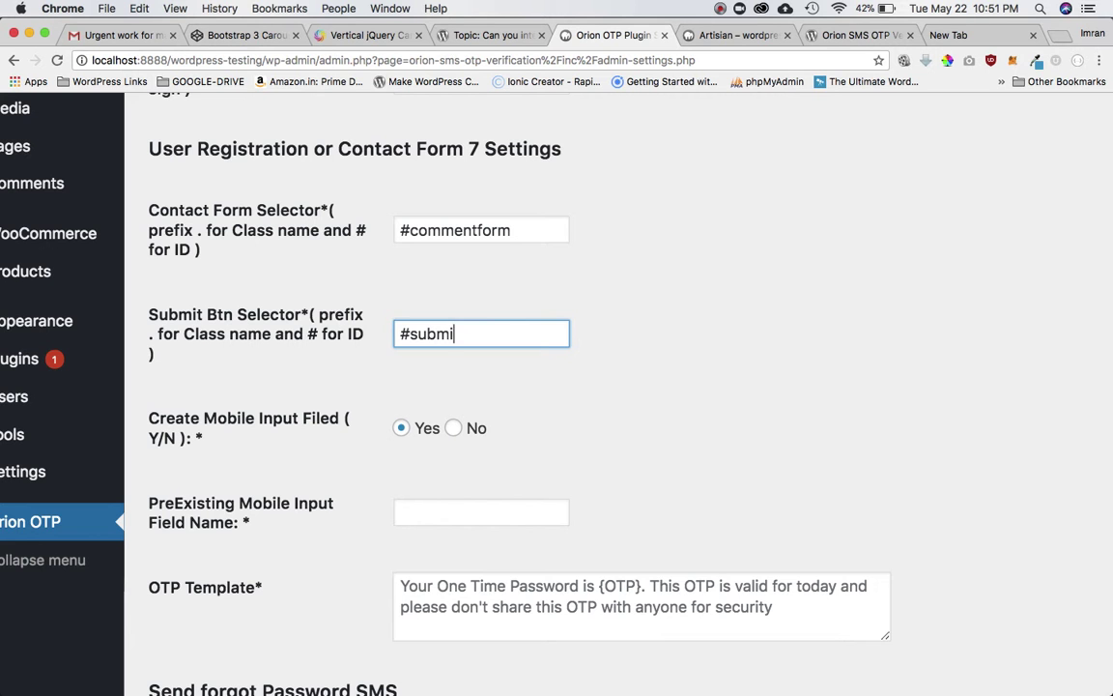
click(812, 219)
- Enter "your one time password is {OTP}" as the OTP Template for the User Registration or Contact Form 7 settings
scroll(854, 229, down, 2)
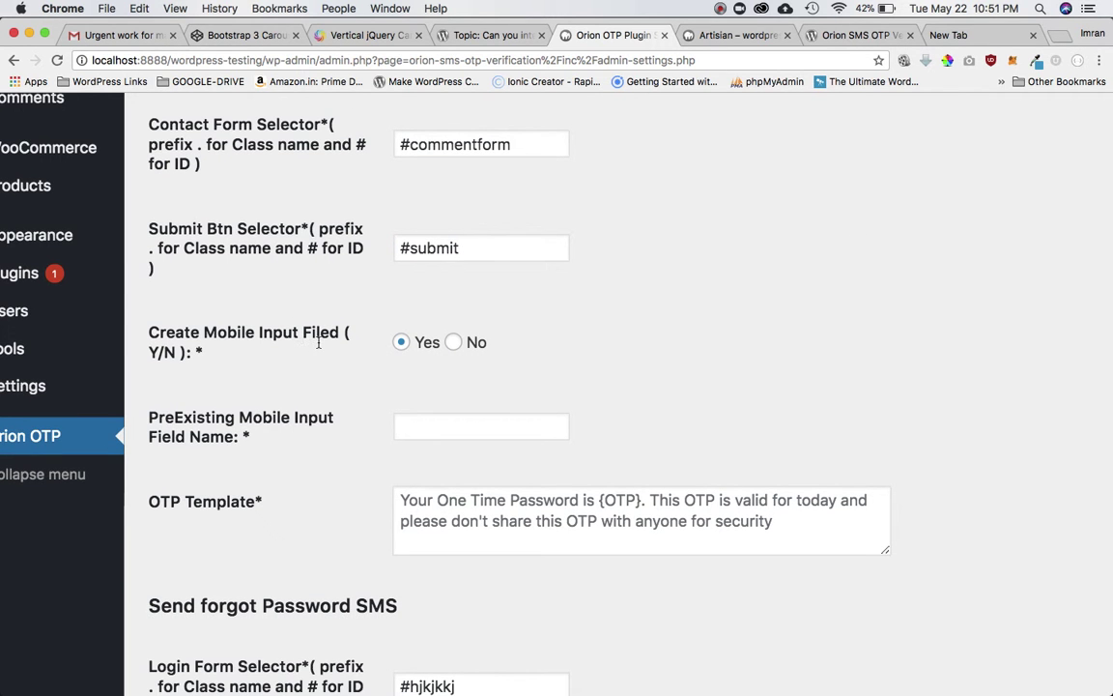
scroll(447, 300, down, 2)
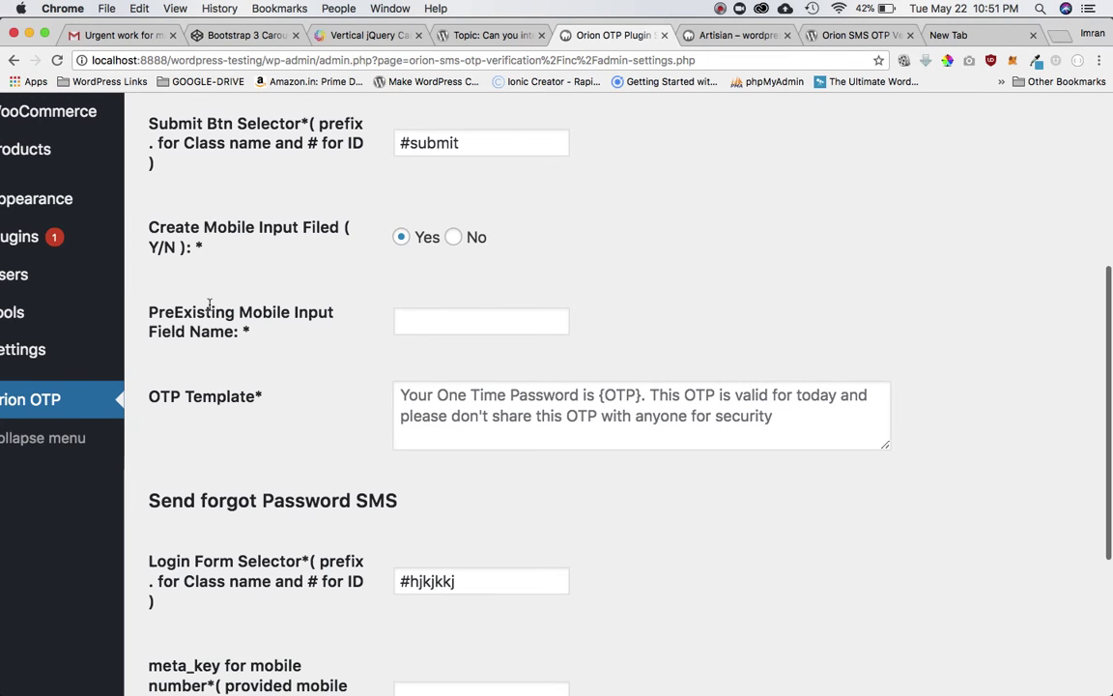
click(441, 325)
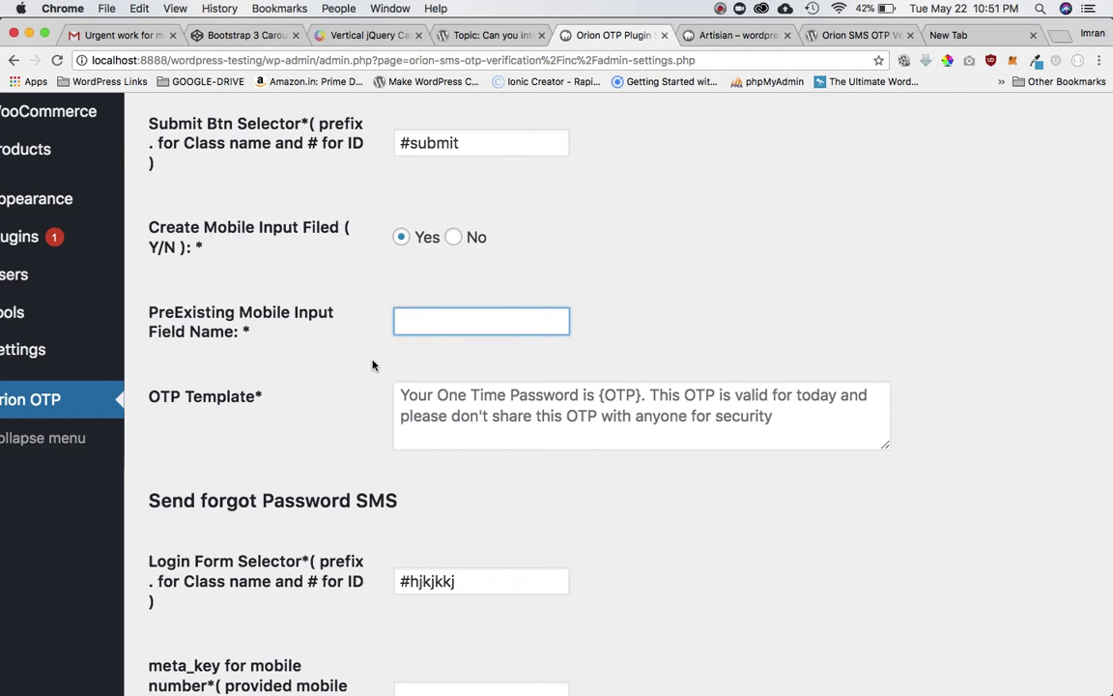
key(Tab)
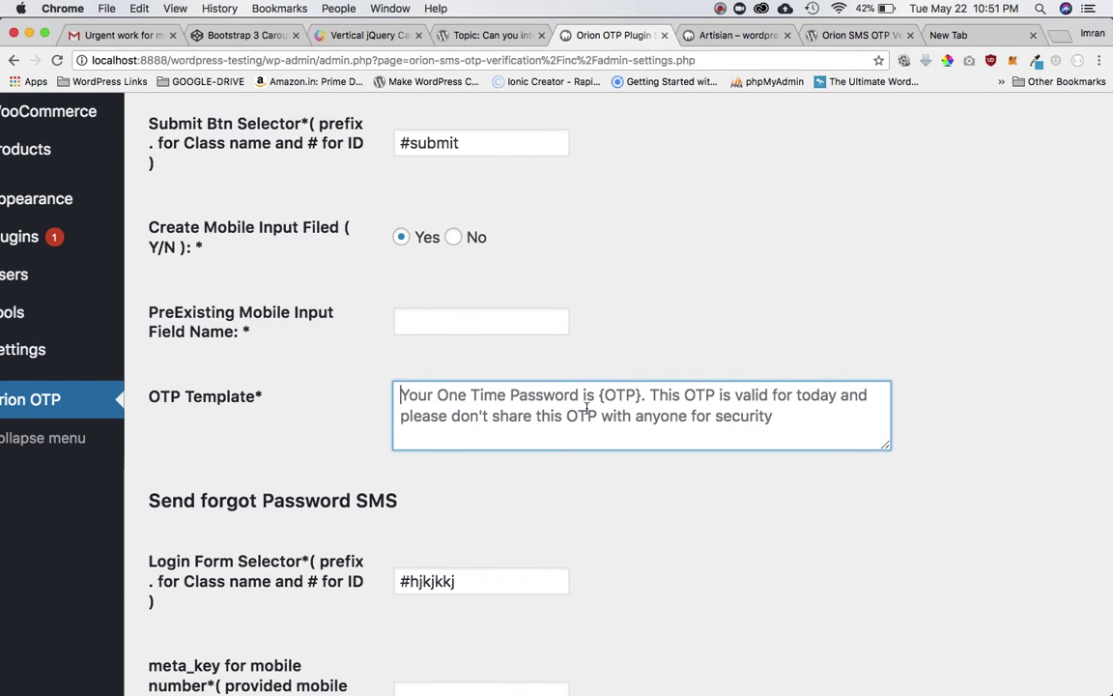
key(super+a)
text(your one tim)
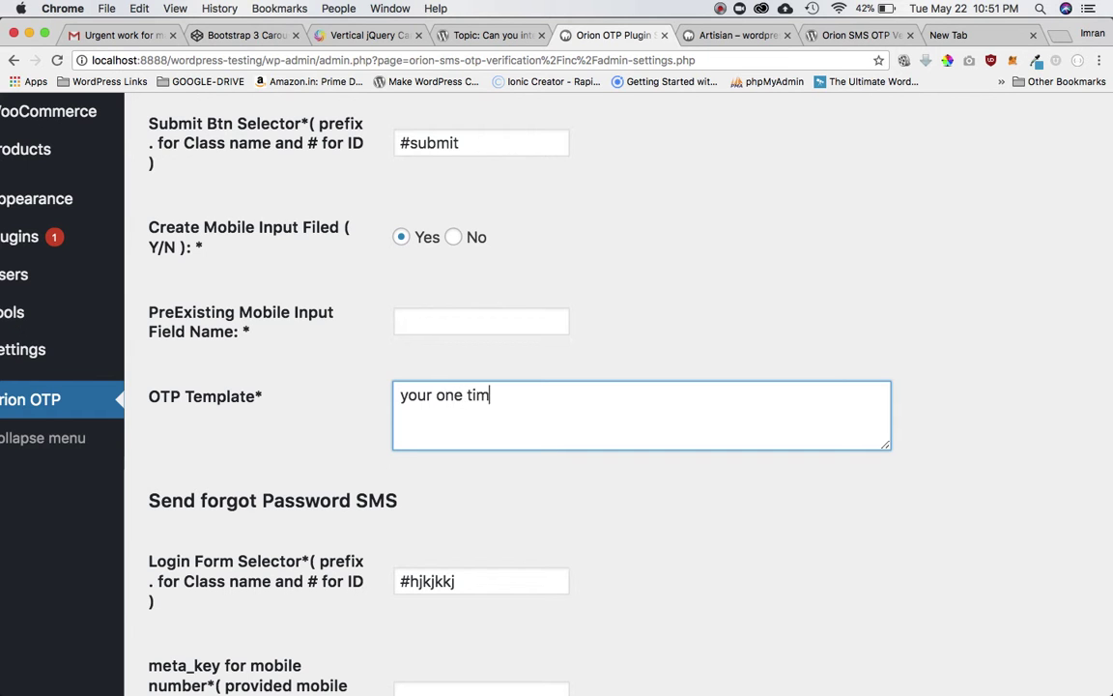
text(e password is {})
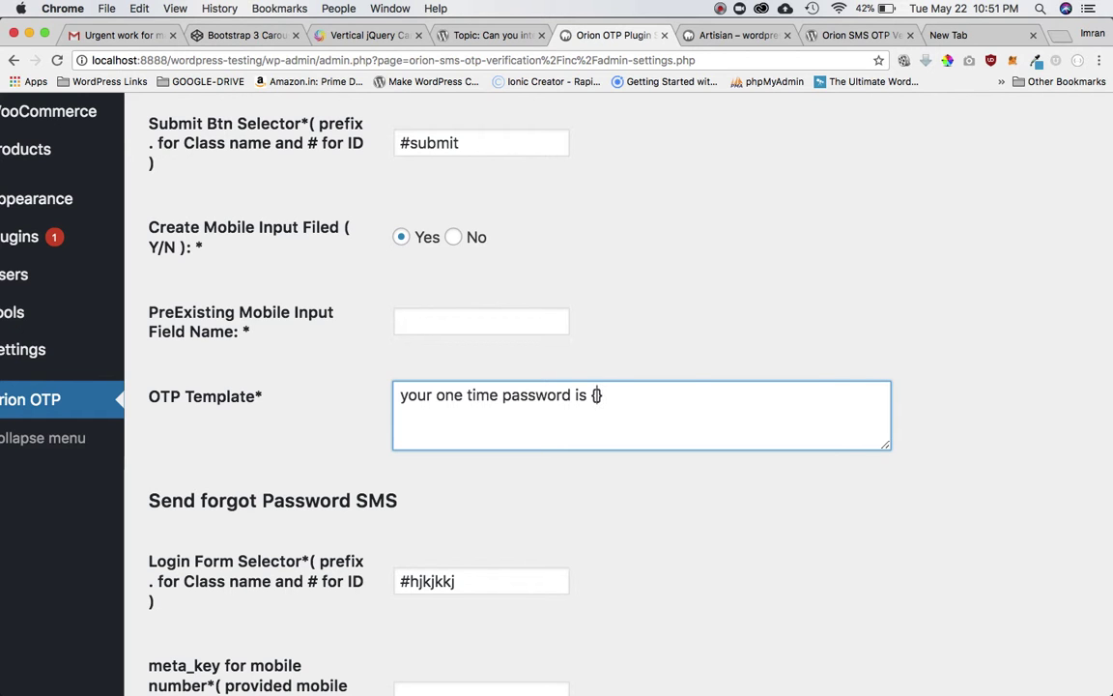
text(OTP)
- Replace the Login Form Selector under Send forgot Password SMS with the placeholder #uoiuiouojkhkj
scroll(516, 500, down, 2)
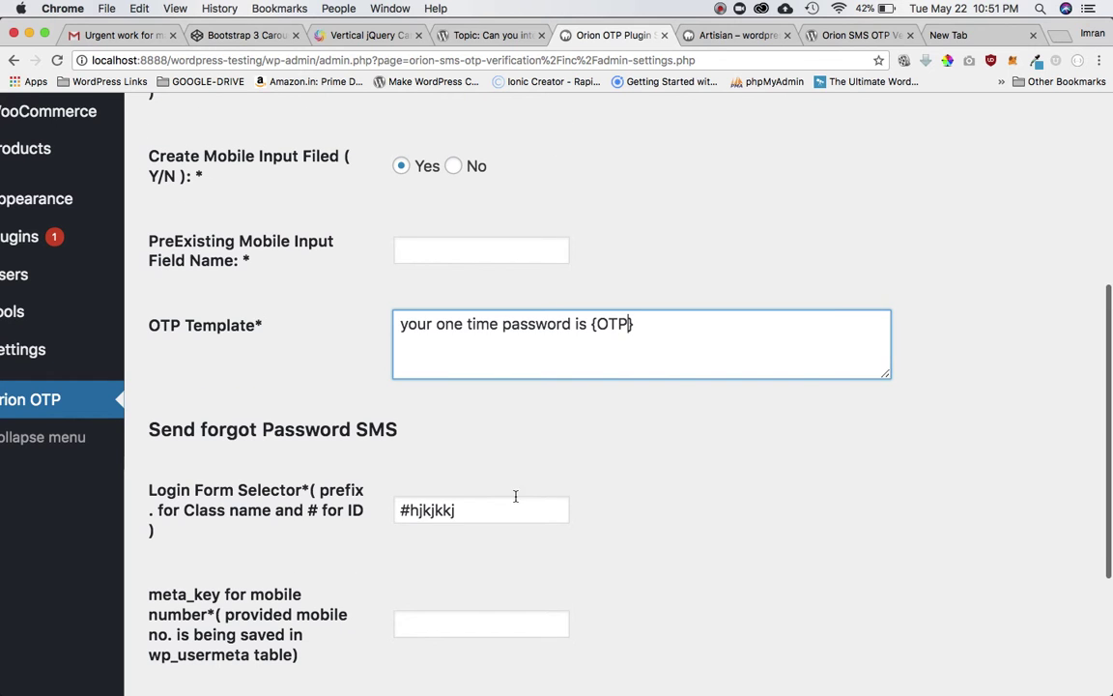
triple_click(453, 512)
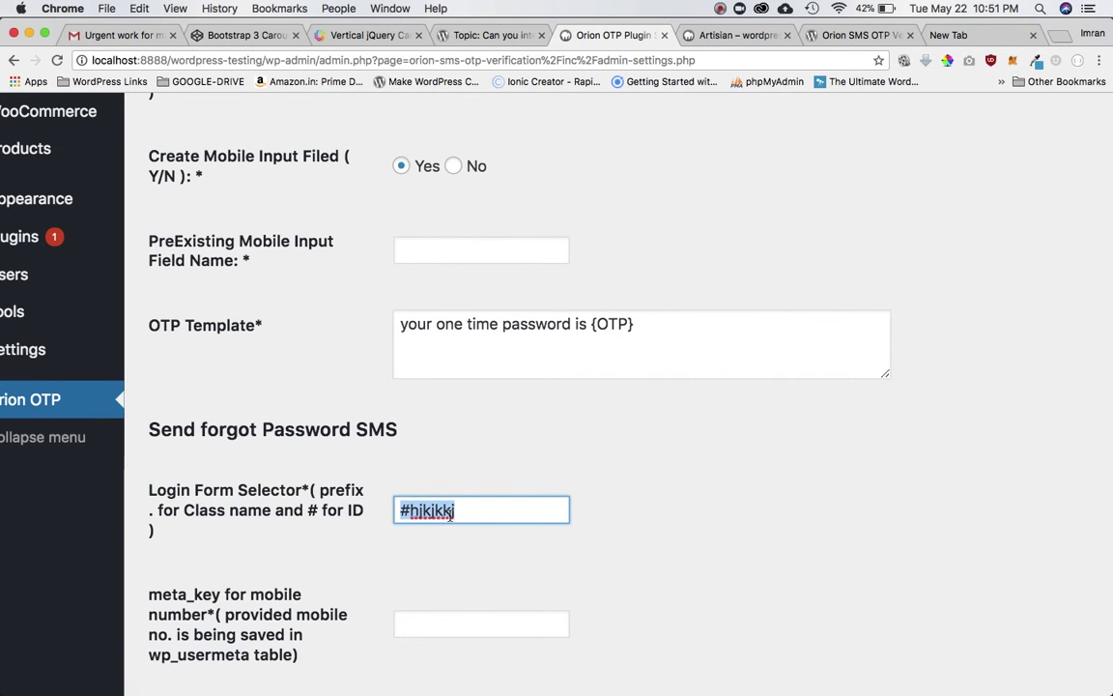
text(#uoiuiouo)
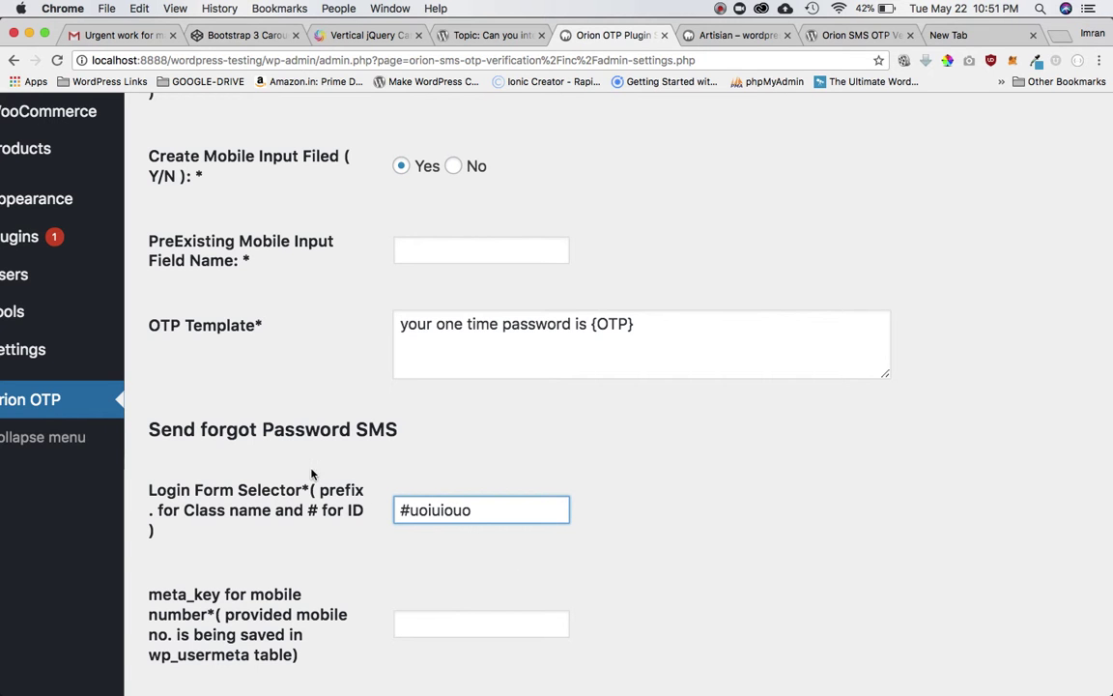
scroll(476, 519, down, 4)
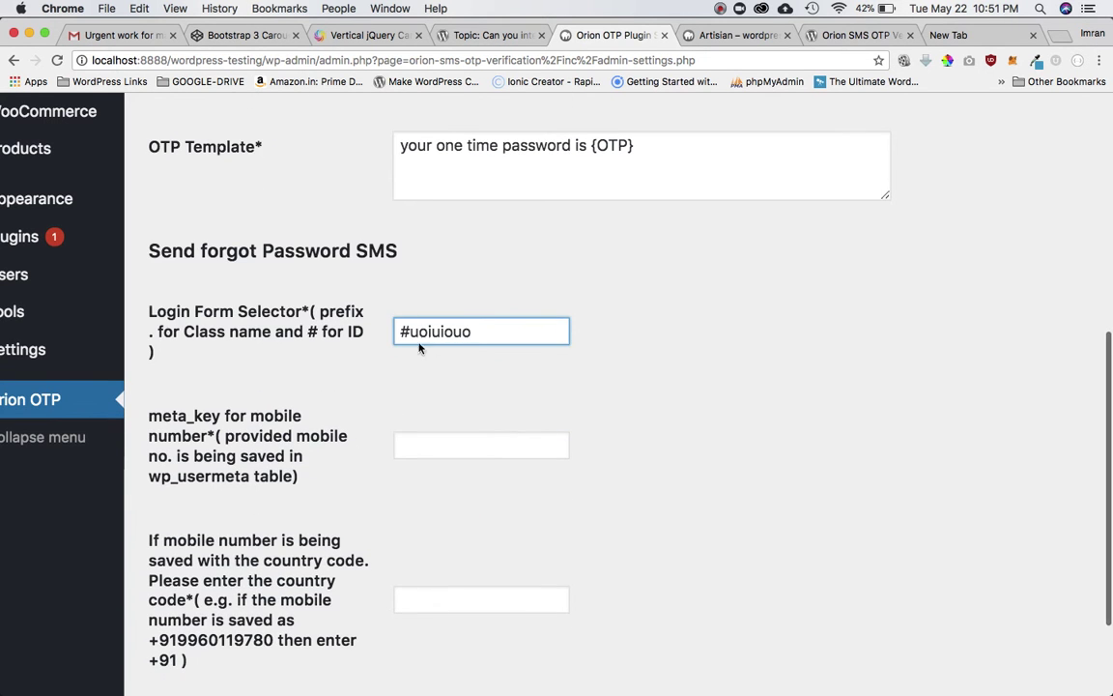
scroll(432, 385, down, 1)
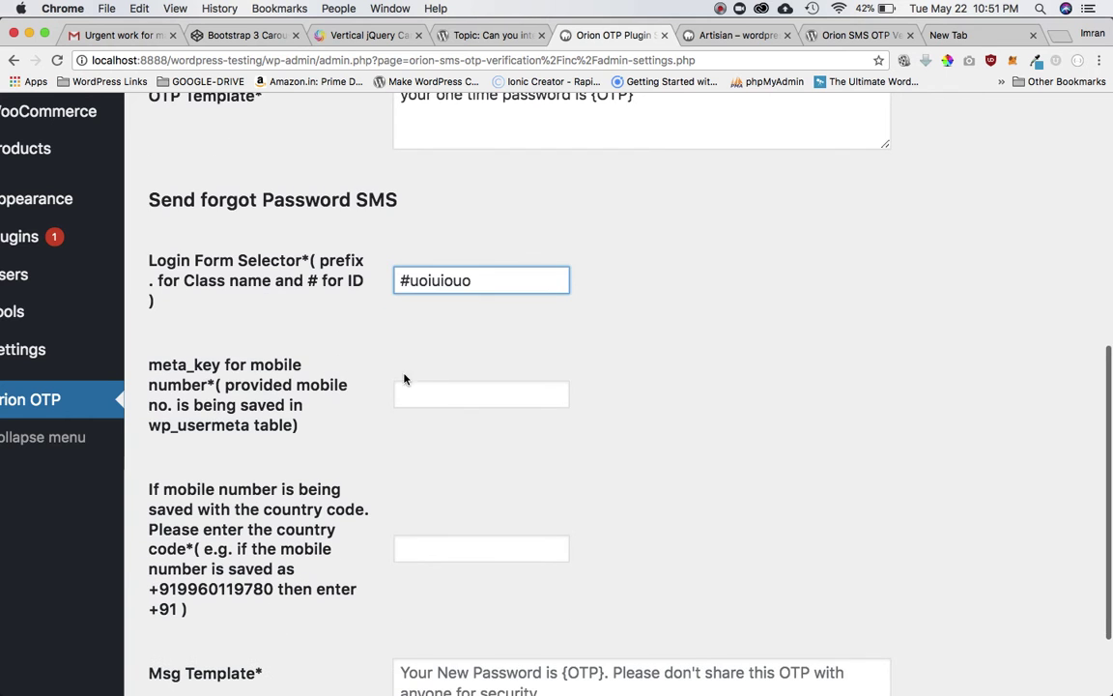
text(jkhkj)
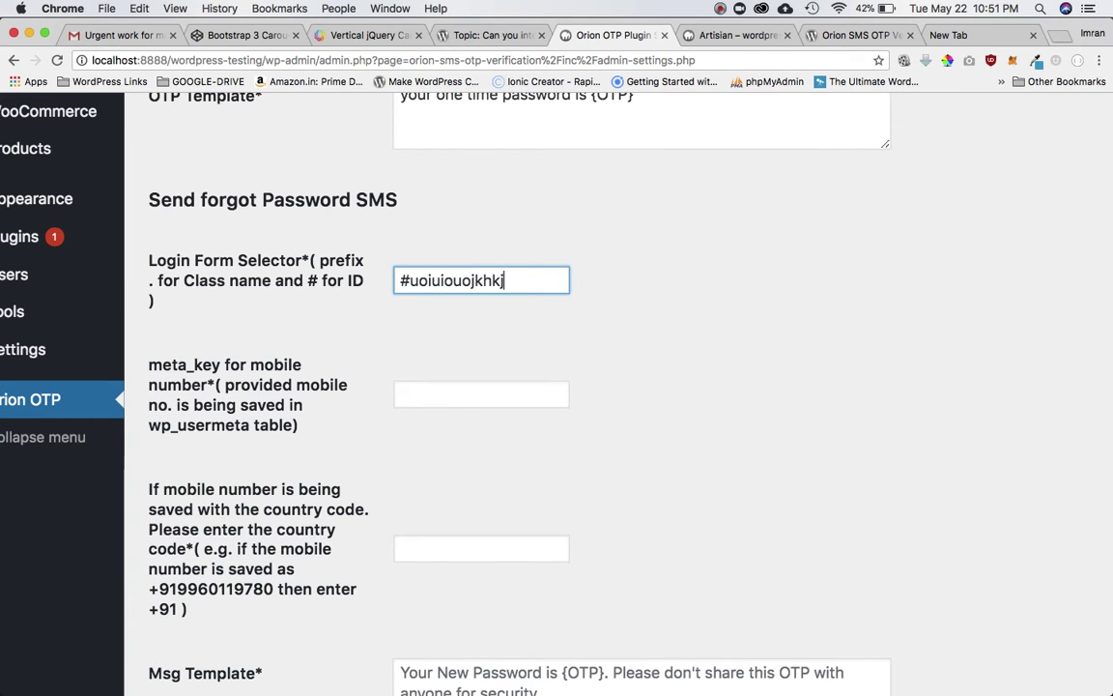
- Save the Orion OTP settings and check the stored form and submit button selectors
scroll(435, 406, down, 4)
click(231, 599)
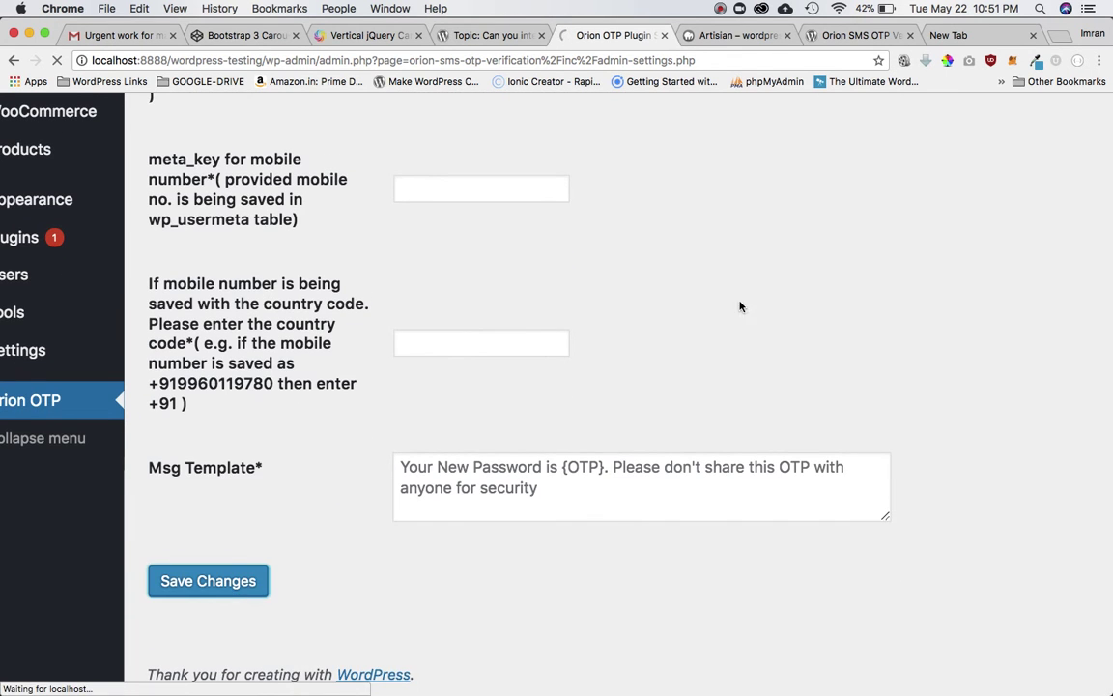
scroll(750, 293, up, 15)
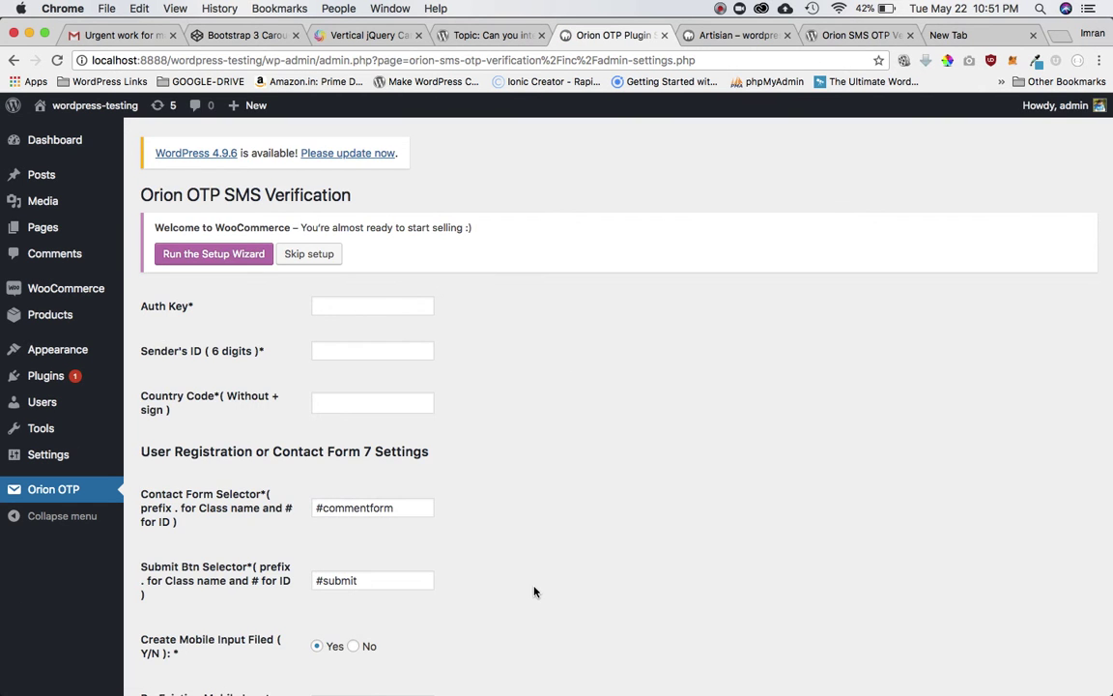
scroll(755, 432, down, 5)
scroll(755, 432, up, 5)
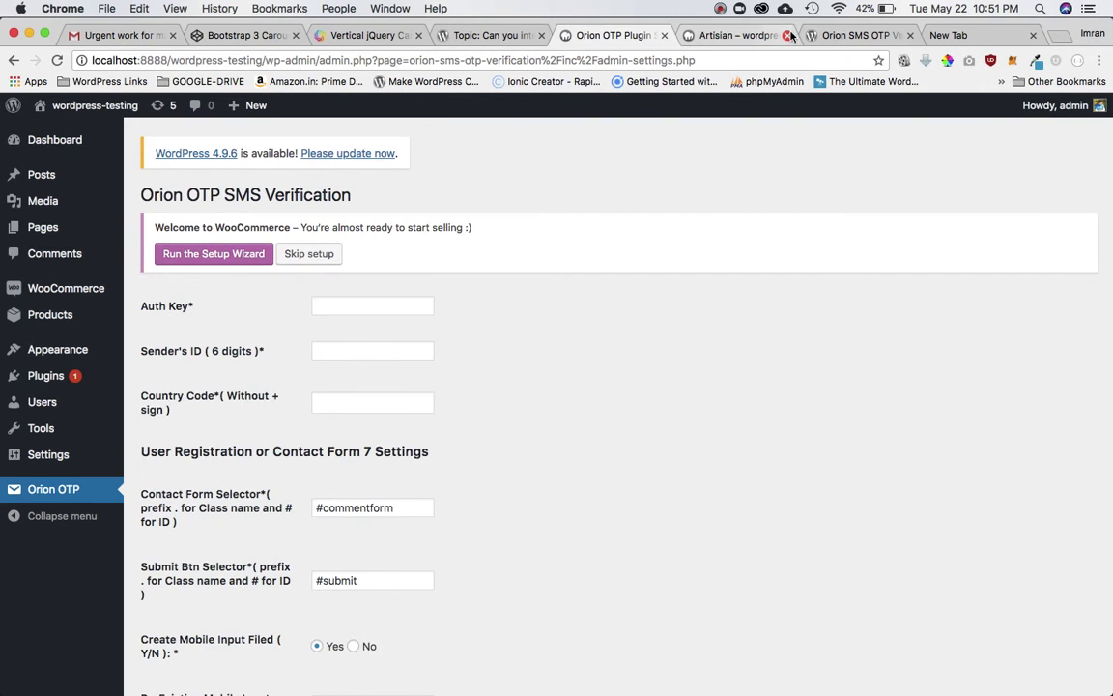
- Reload the Artisian post to apply the plugin settings and close the developer tools
click(841, 35)
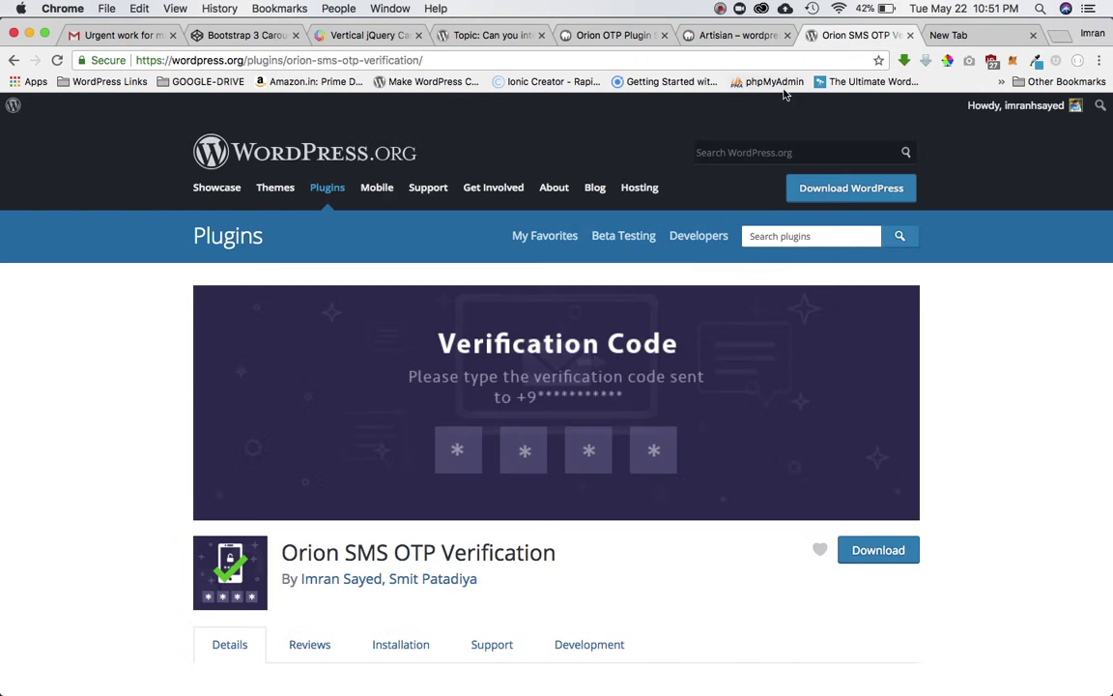
click(719, 36)
key(super+r)
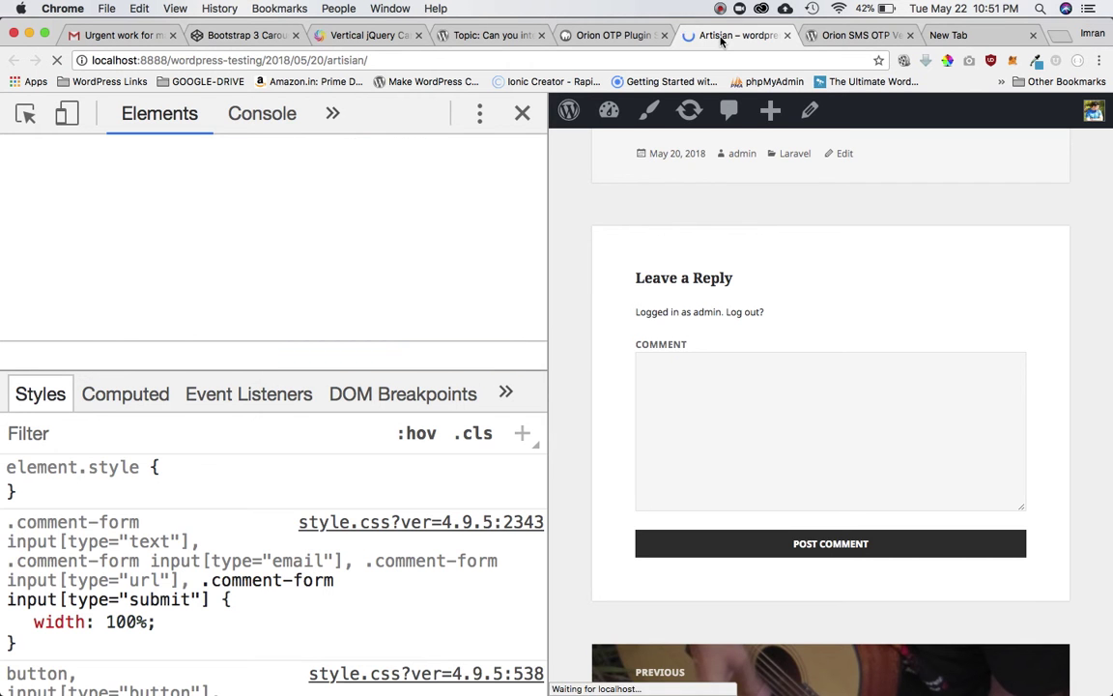
scroll(743, 345, down, 3)
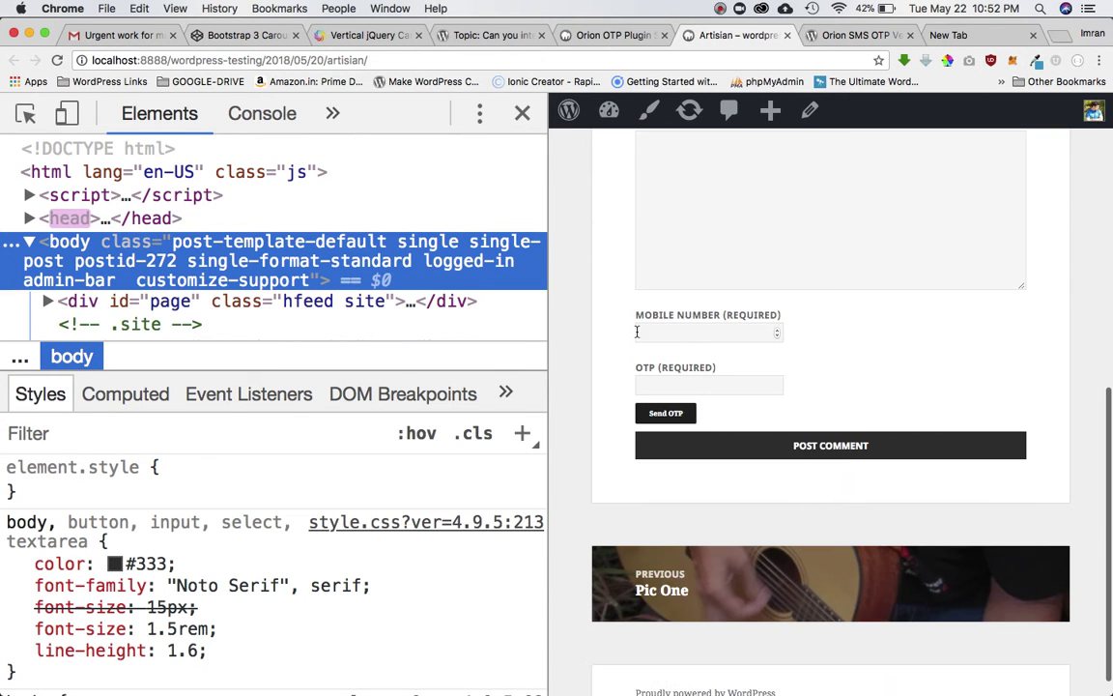
click(522, 113)
- Examine the Leave a Reply form, including its Mobile Number and OTP fields and the Send OTP button
scroll(547, 323, up, 3)
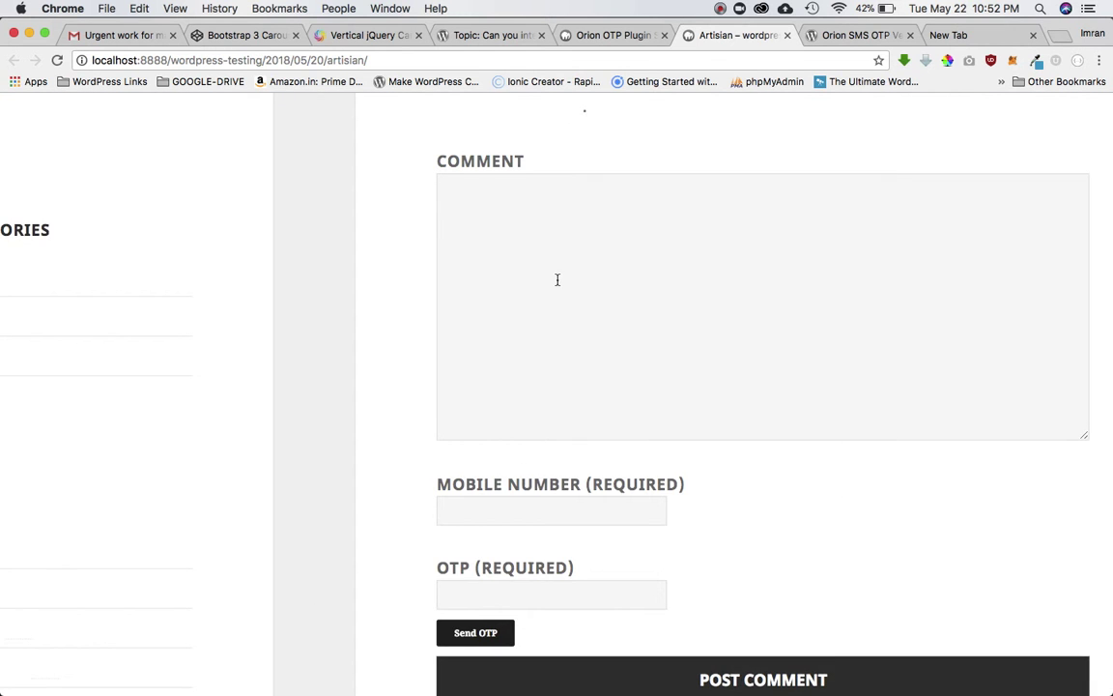
scroll(557, 280, up, 2)
scroll(527, 391, down, 3)
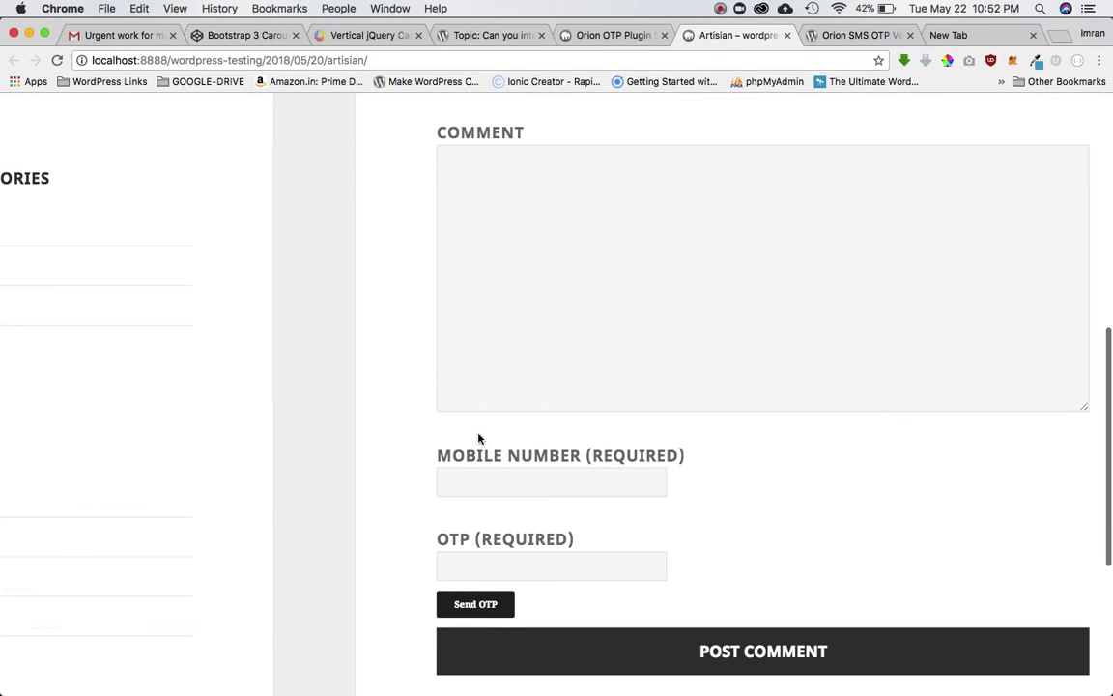
click(522, 484)
click(522, 574)
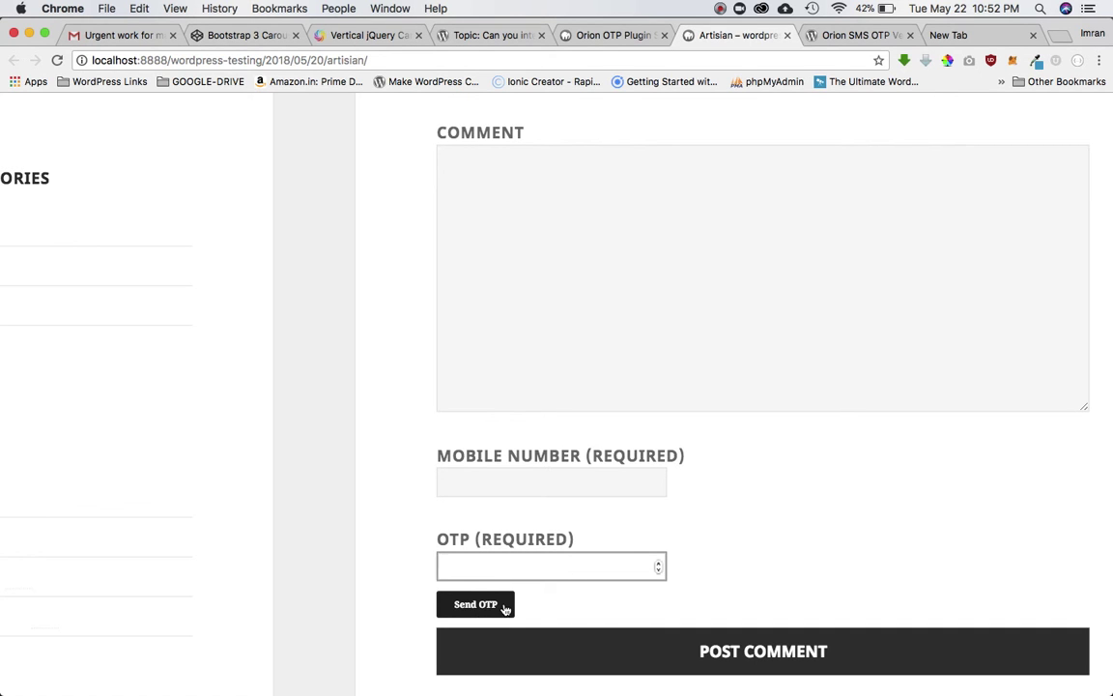
click(601, 487)
scroll(601, 489, up, 1)
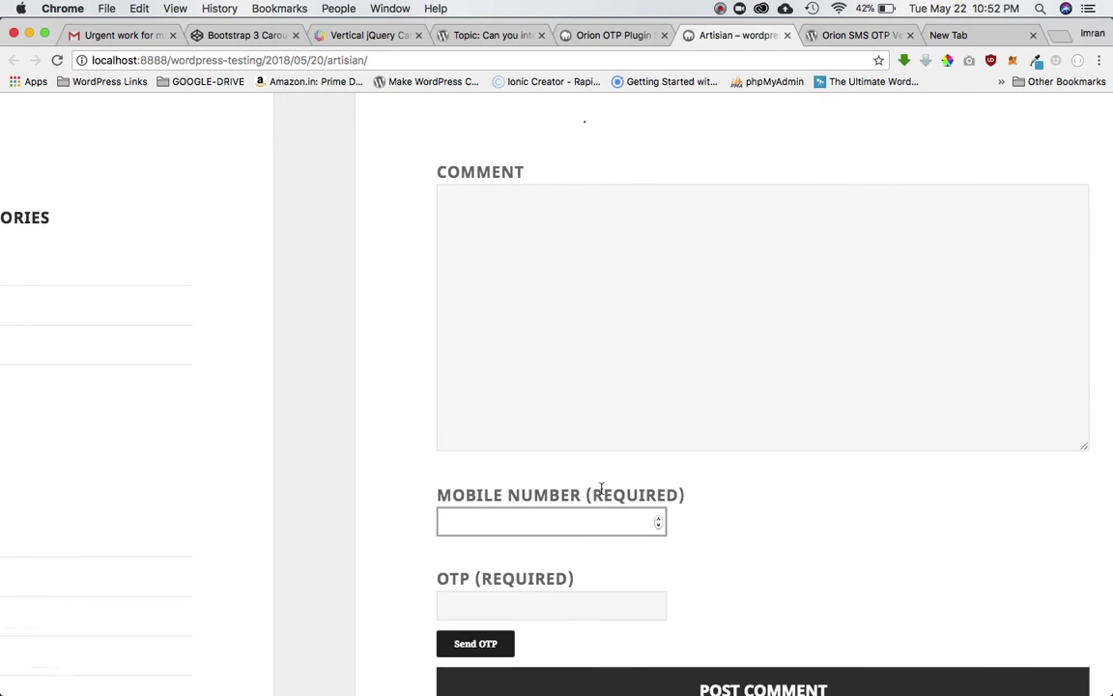
scroll(601, 489, up, 1)
scroll(601, 489, down, 1)
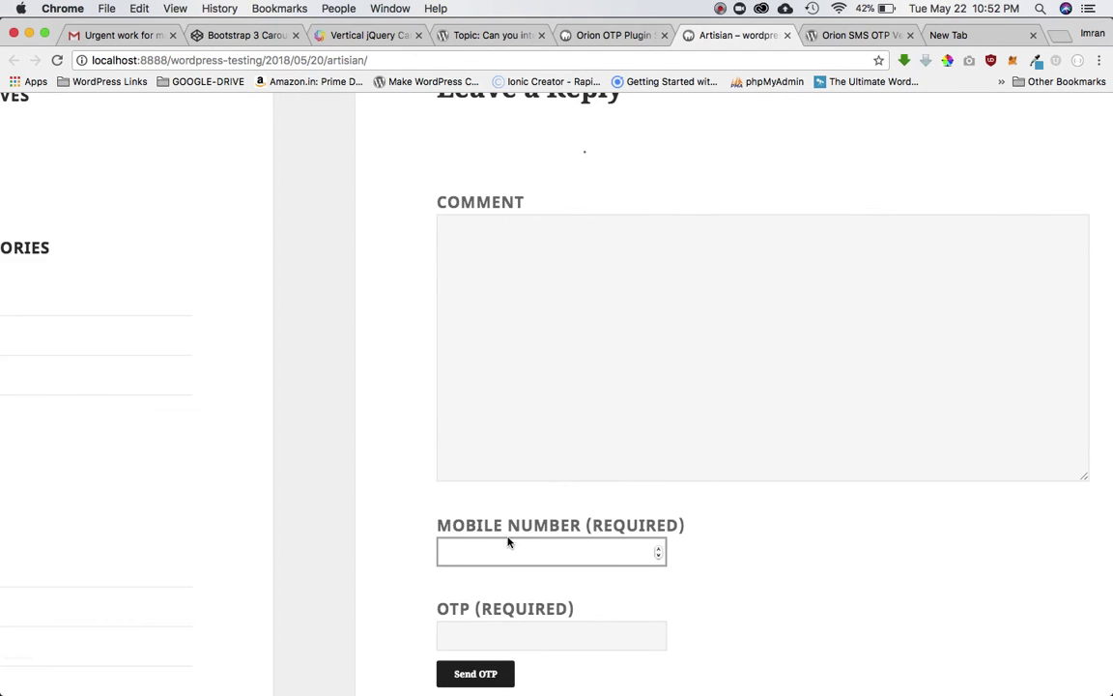
- Enter the test comment "hkjhkjhjk" in the reply form and try to post it without verifying an OTP
scroll(571, 534, down, 3)
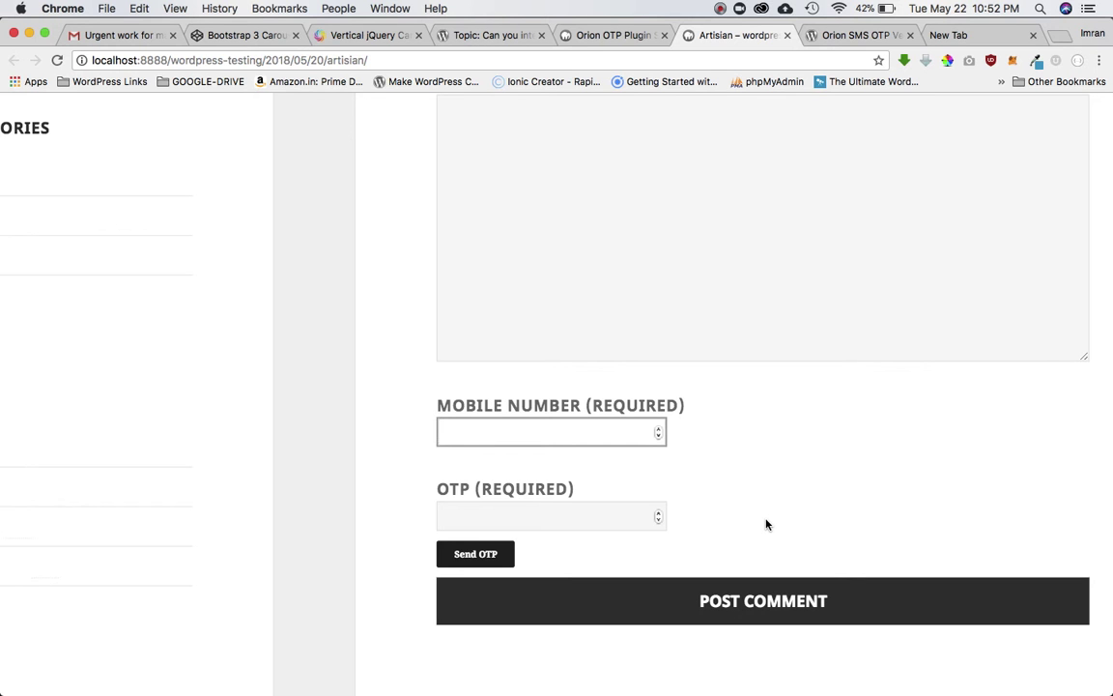
scroll(823, 505, up, 8)
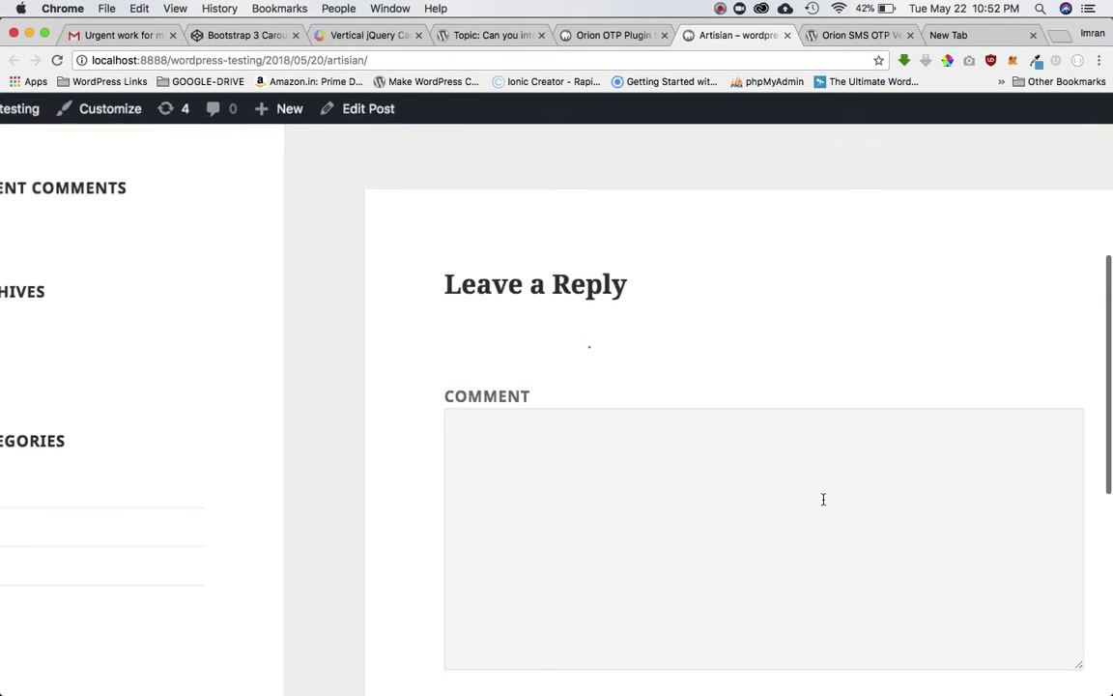
scroll(822, 497, down, 1)
click(550, 436)
text(hkjhkjhjk)
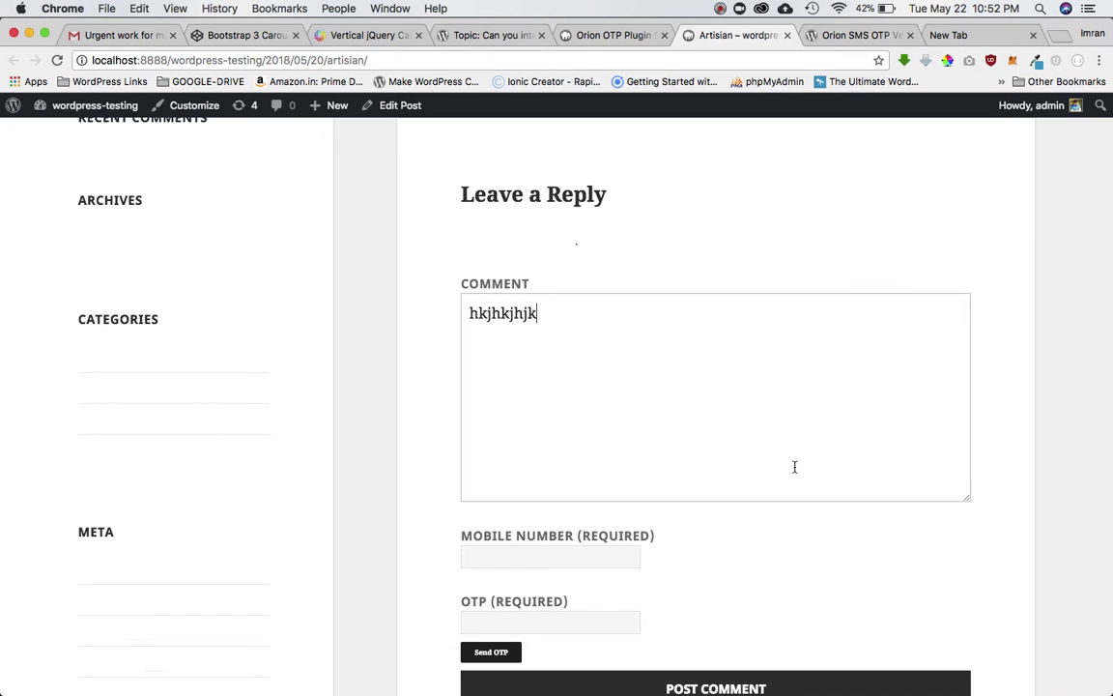
scroll(794, 467, down, 3)
click(673, 540)
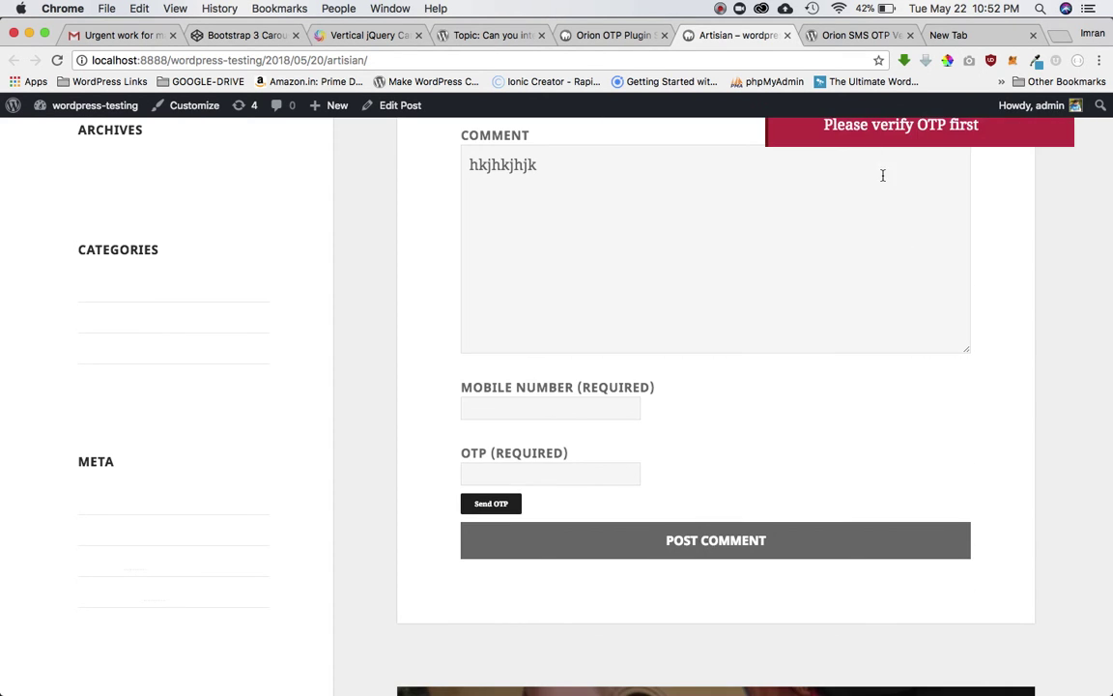
click(739, 319)
scroll(738, 319, up, 2)
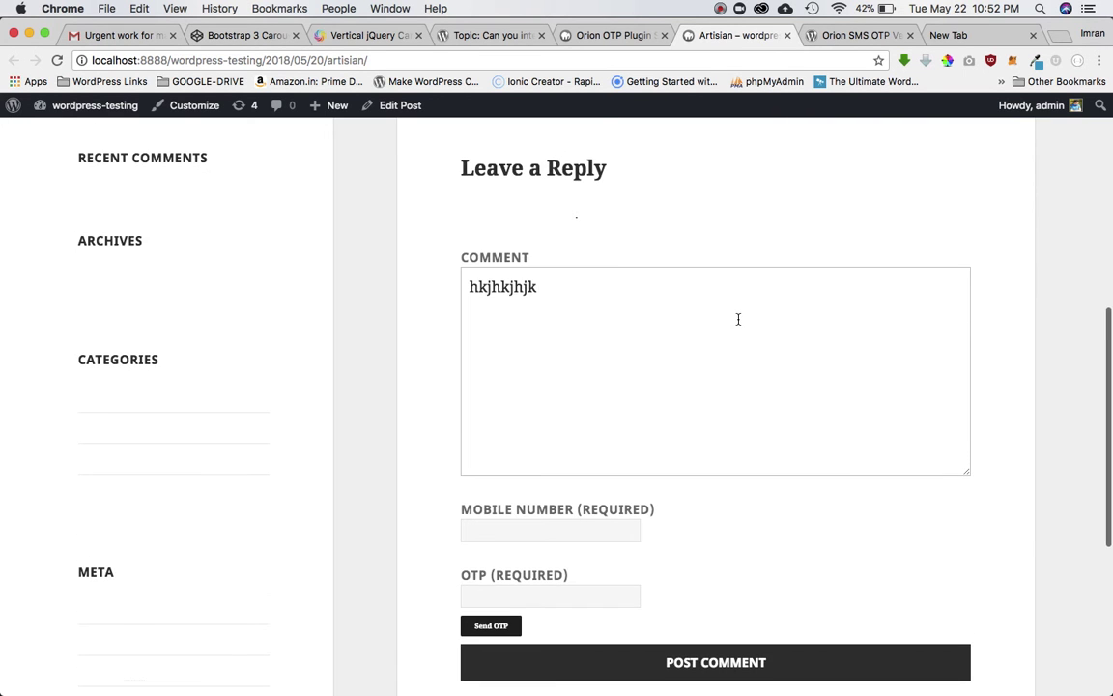
scroll(738, 318, down, 2)
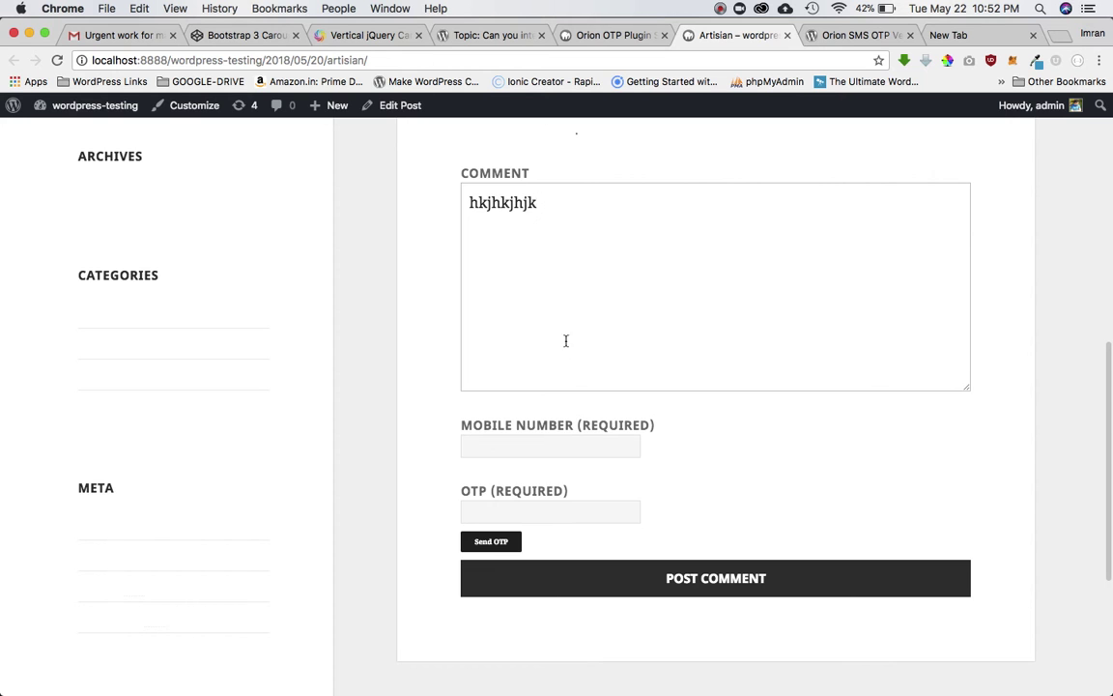
scroll(671, 362, up, 5)
scroll(599, 441, down, 5)
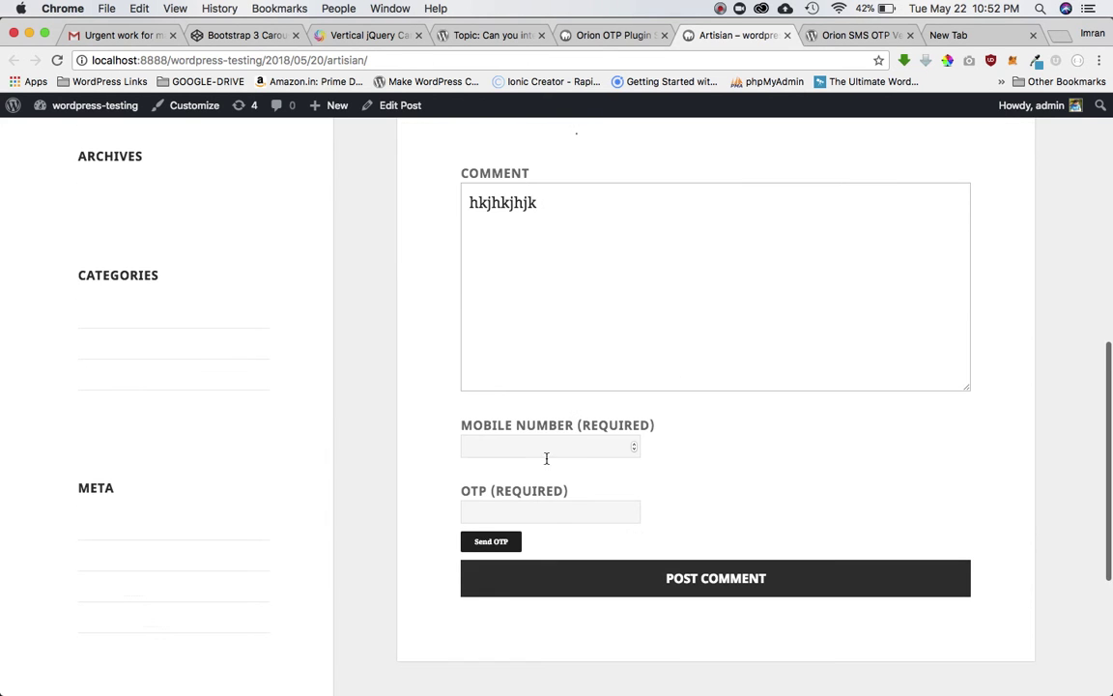
key(Tab)
key(shift+Tab)
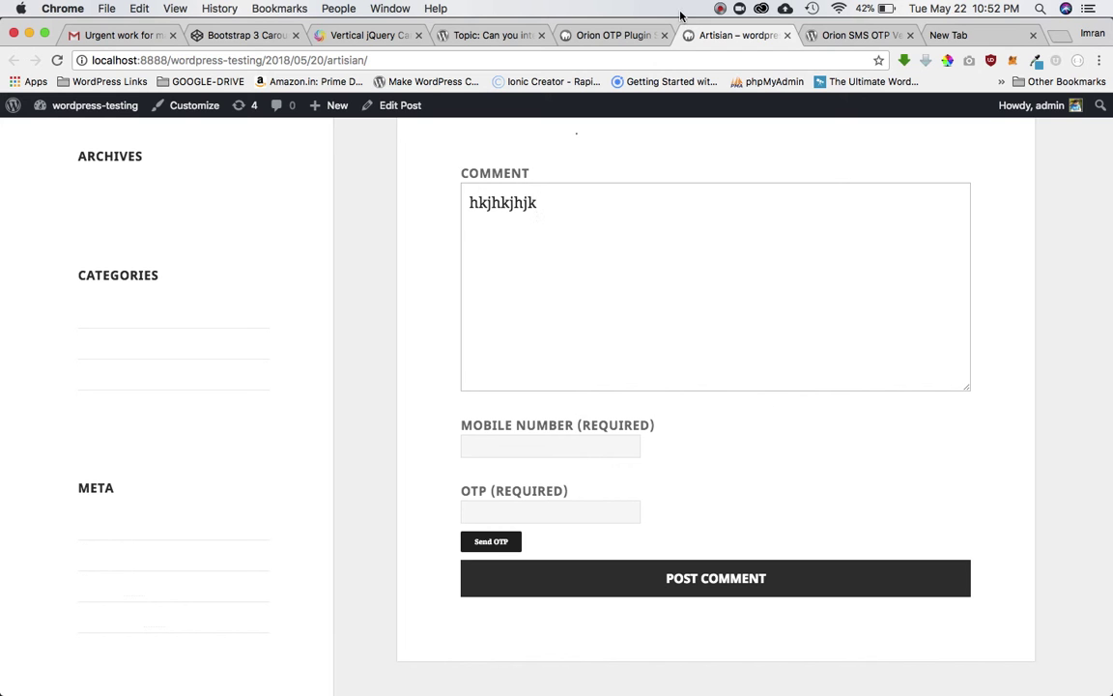
- Review the support forum topic requesting that the plugin work on the comment form
click(478, 41)
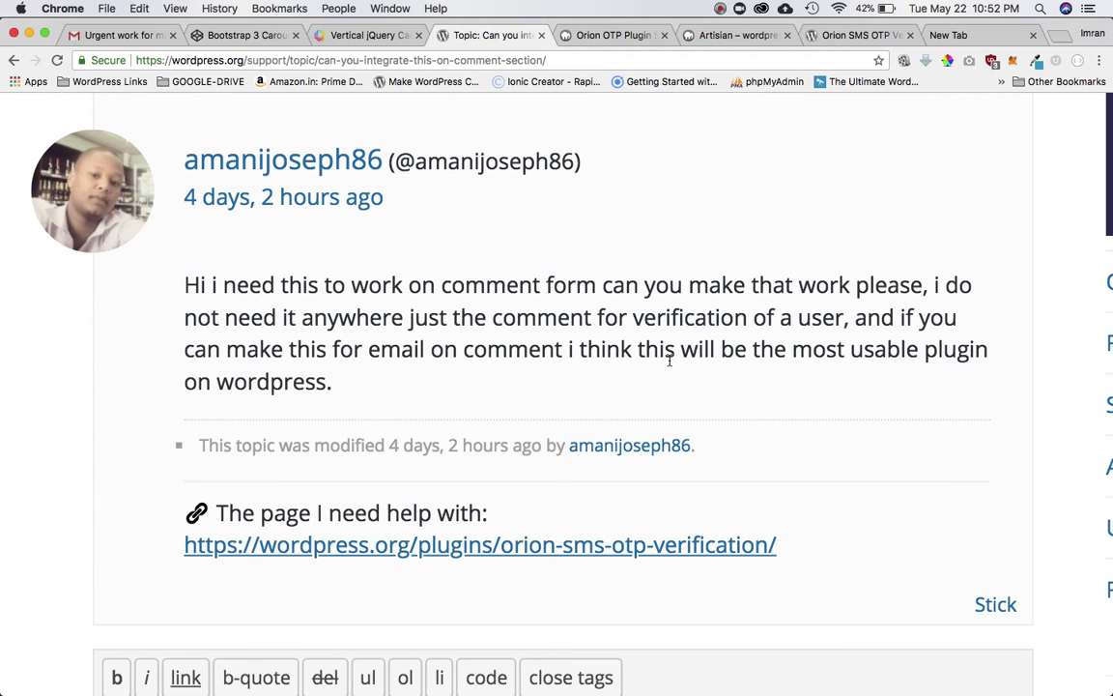
scroll(669, 360, up, 3)
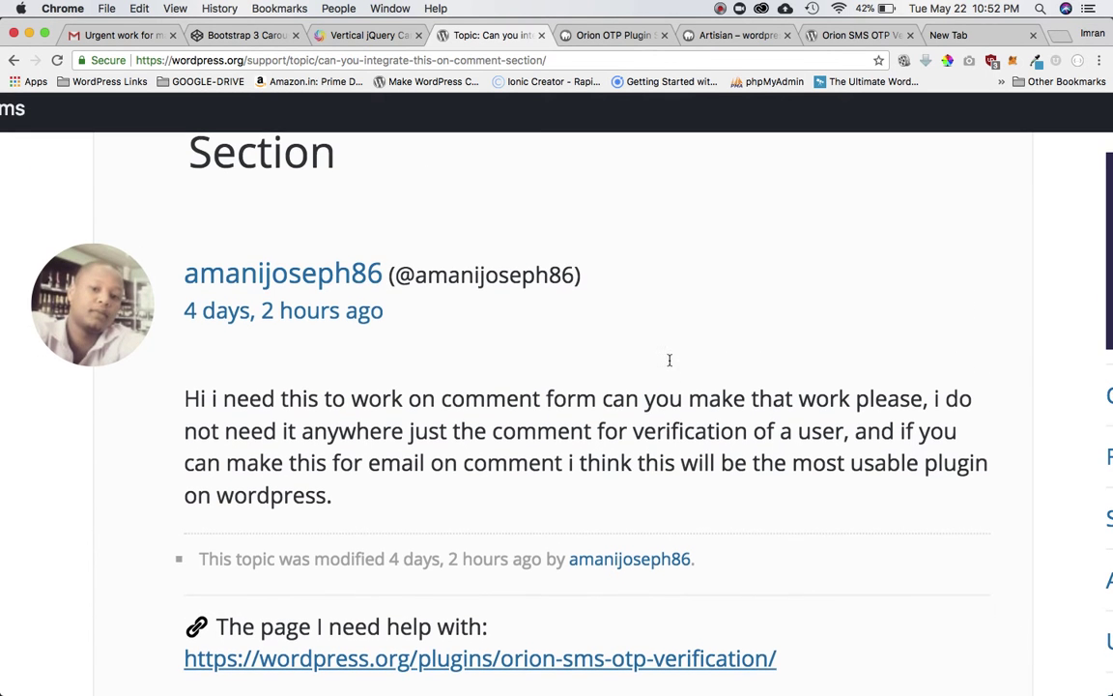
- Read the Orion SMS OTP Verification plugin page's description, especially the paragraph on getting an MSG91 auth key
click(850, 34)
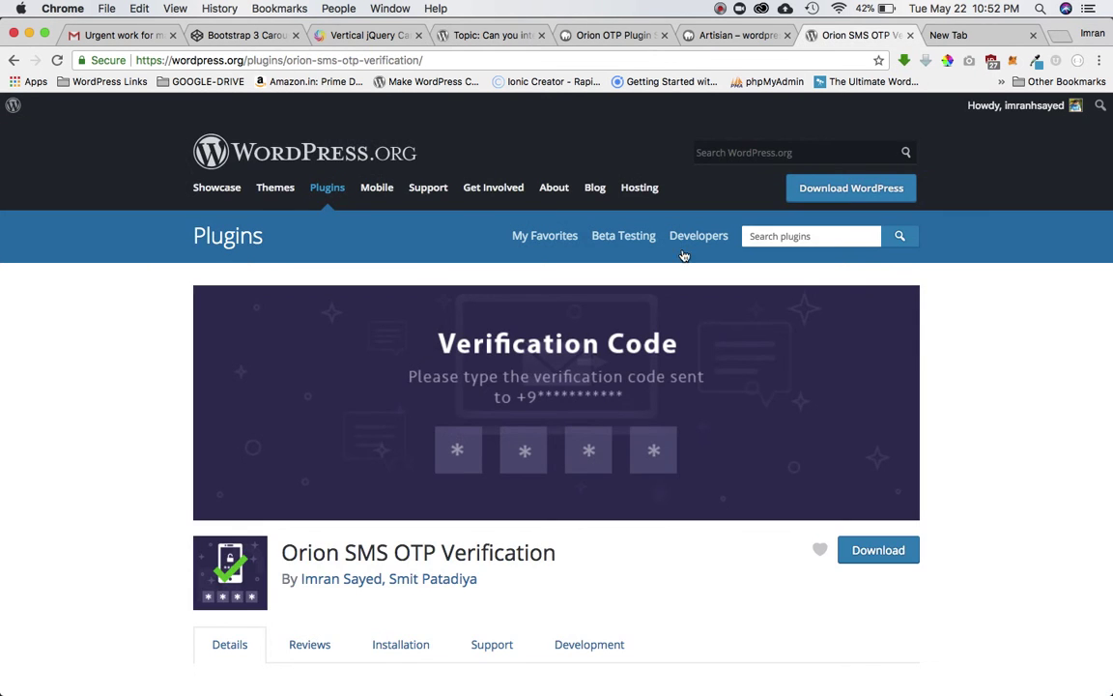
scroll(392, 405, down, 3)
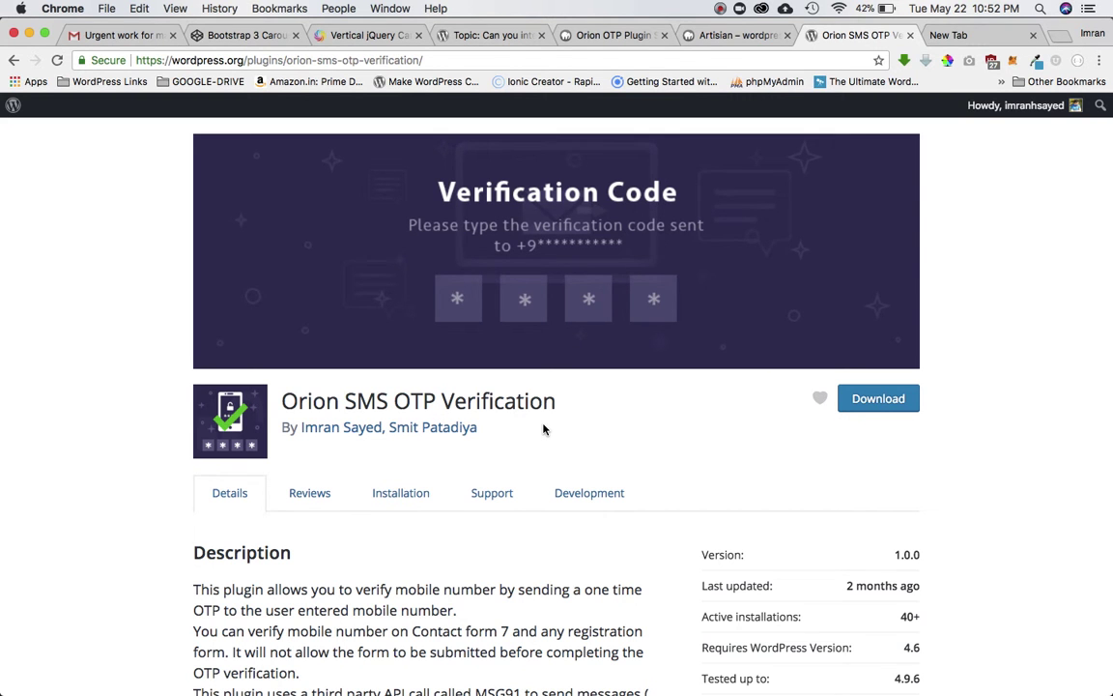
scroll(543, 429, down, 10)
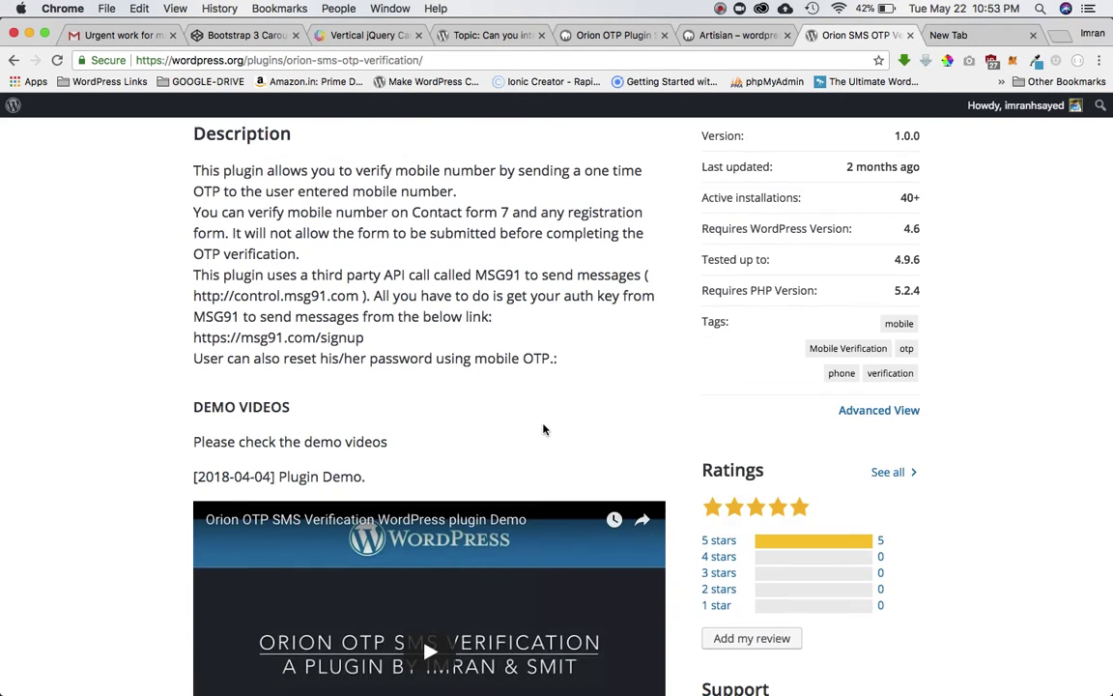
scroll(543, 429, up, 10)
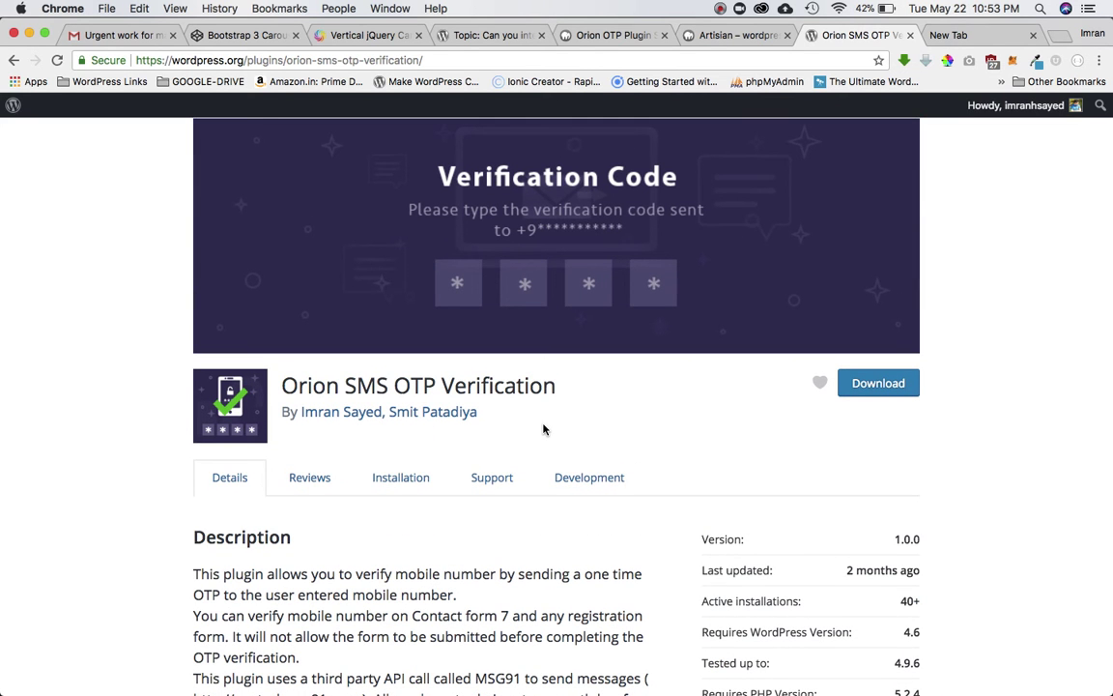
scroll(543, 429, down, 15)
scroll(543, 429, up, 13)
scroll(543, 429, down, 8)
scroll(543, 429, down, 12)
scroll(543, 429, up, 3)
scroll(543, 429, up, 10)
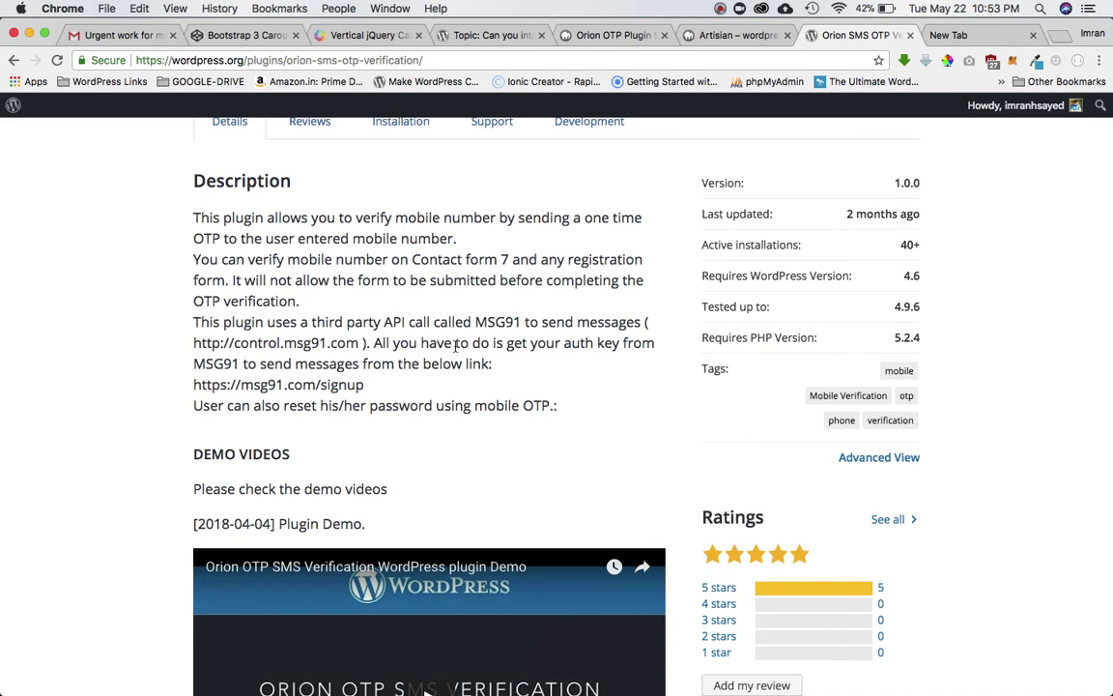
triple_click(438, 331)
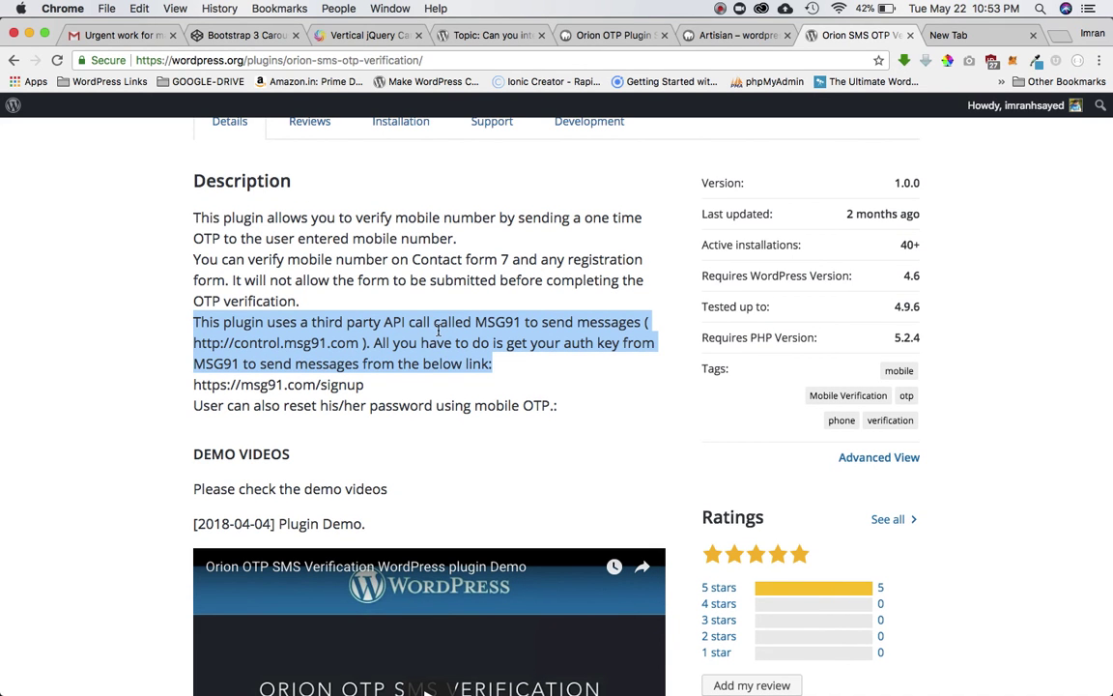
- Look through the demo videos and the settings screenshots on the plugin's WordPress.org page
scroll(437, 331, down, 6)
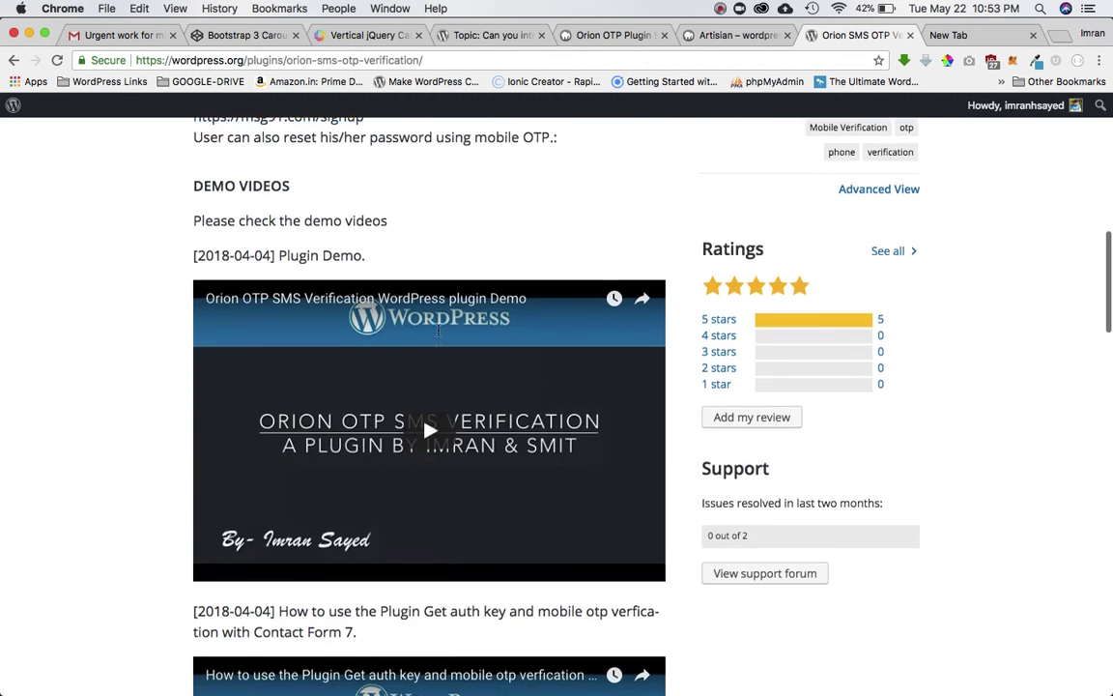
scroll(785, 314, down, 20)
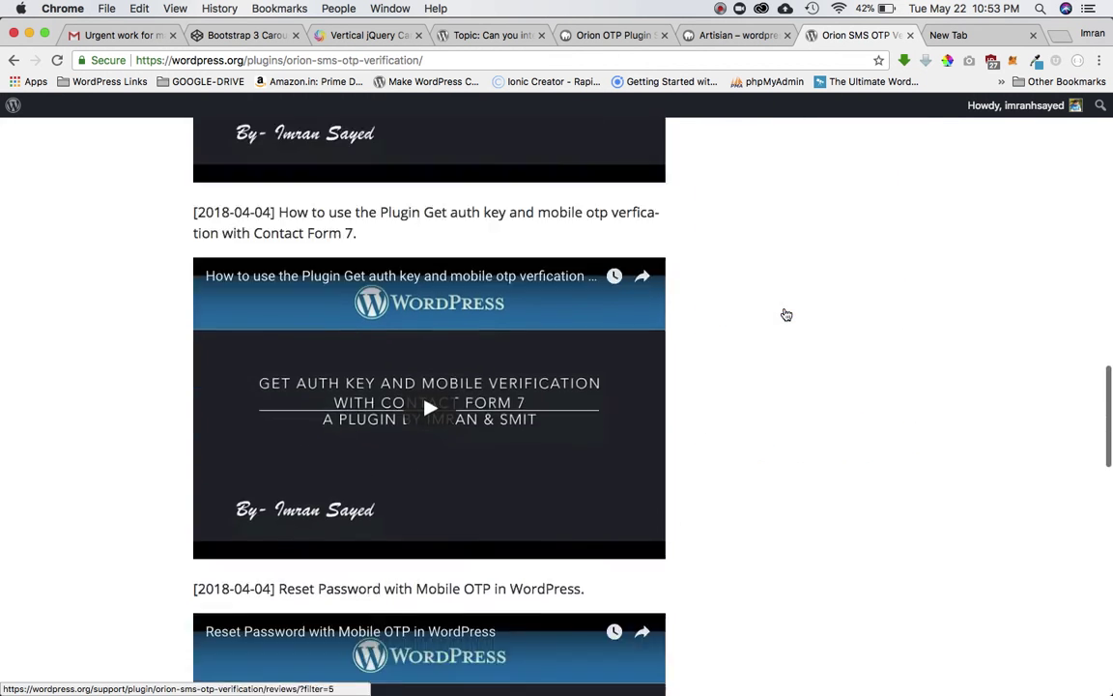
scroll(785, 313, up, 11)
scroll(786, 313, up, 10)
scroll(785, 313, down, 12)
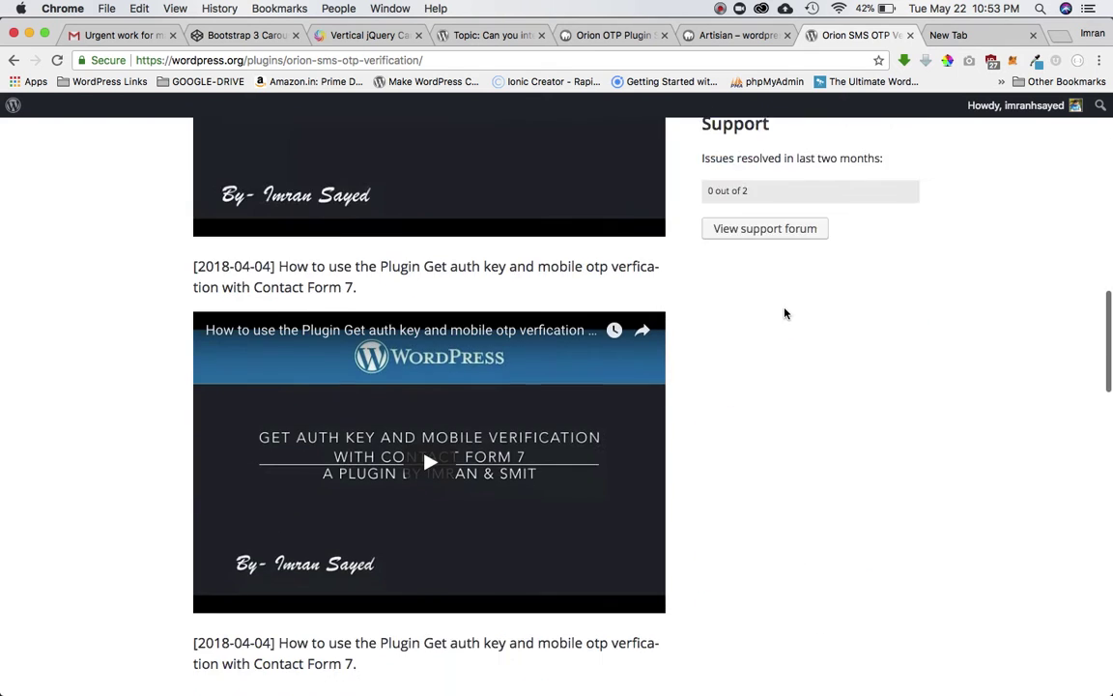
scroll(785, 313, down, 12)
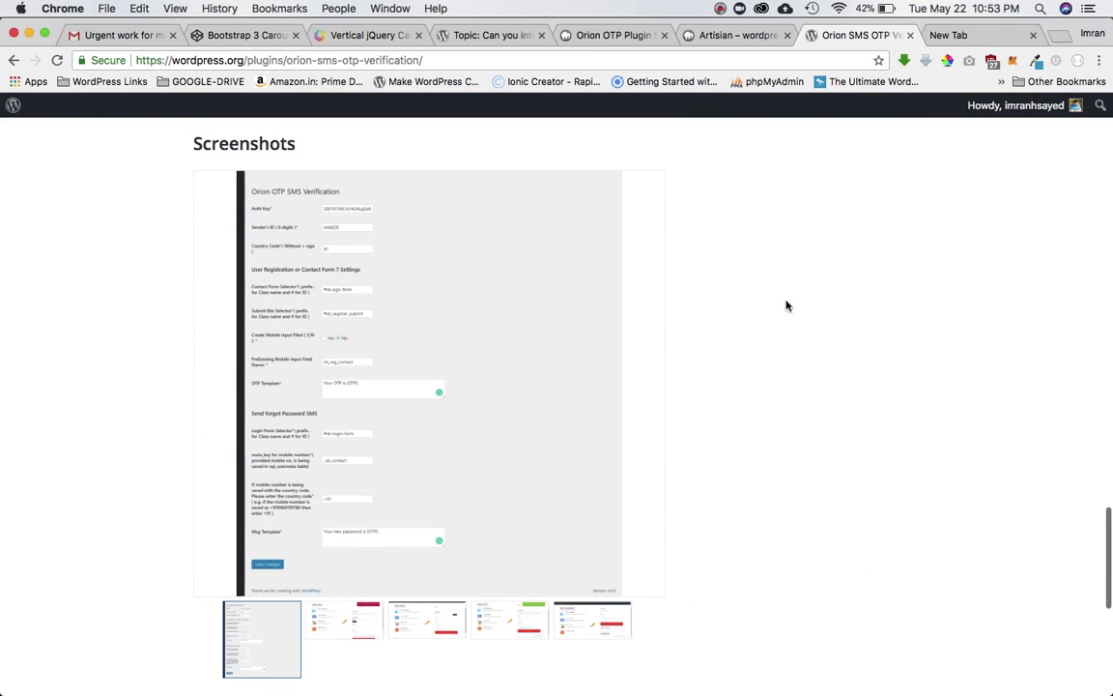
- Return to the Orion OTP SMS Verification settings page in the WordPress admin
click(635, 38)
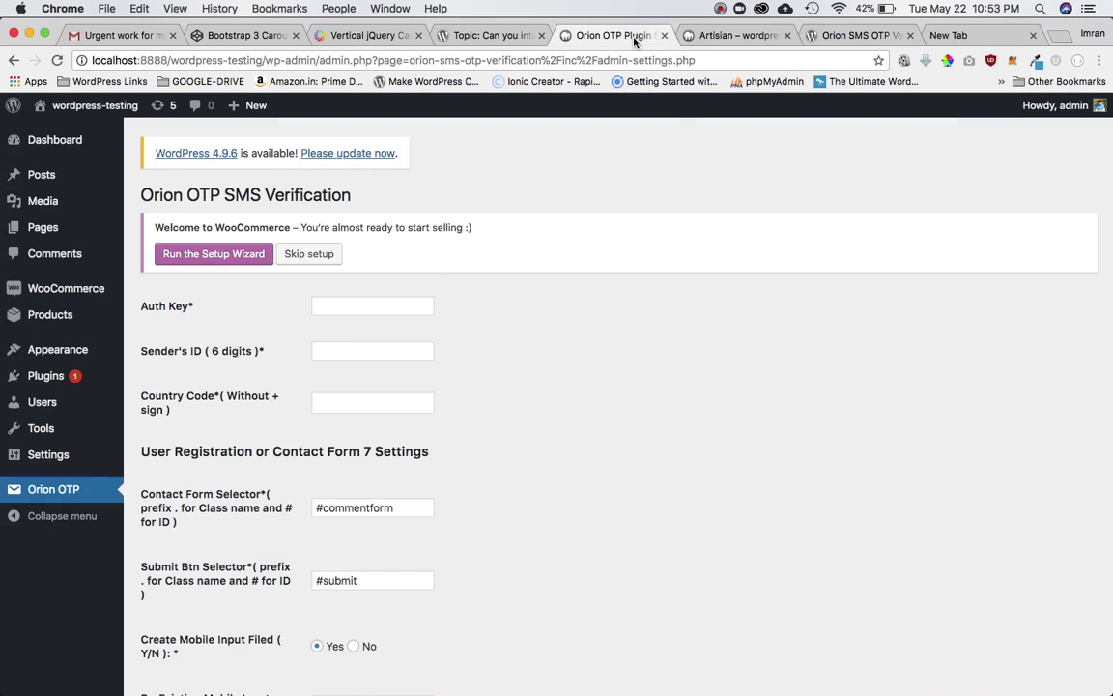